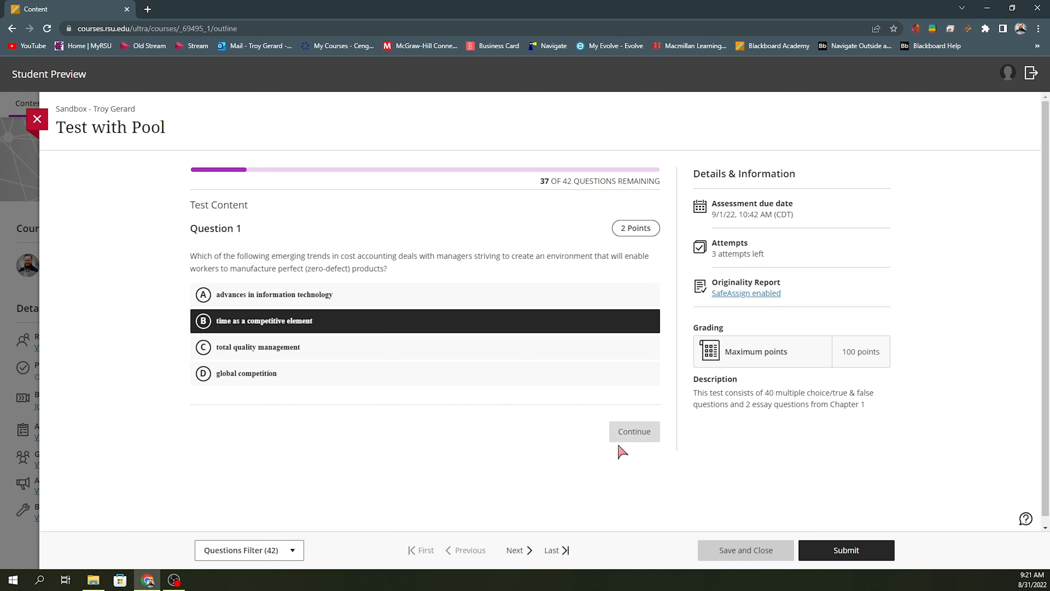
Step: Advance through the test from question 1 to question 5, choosing "filing reports with the SEC" for question 3
left_click(621, 430)
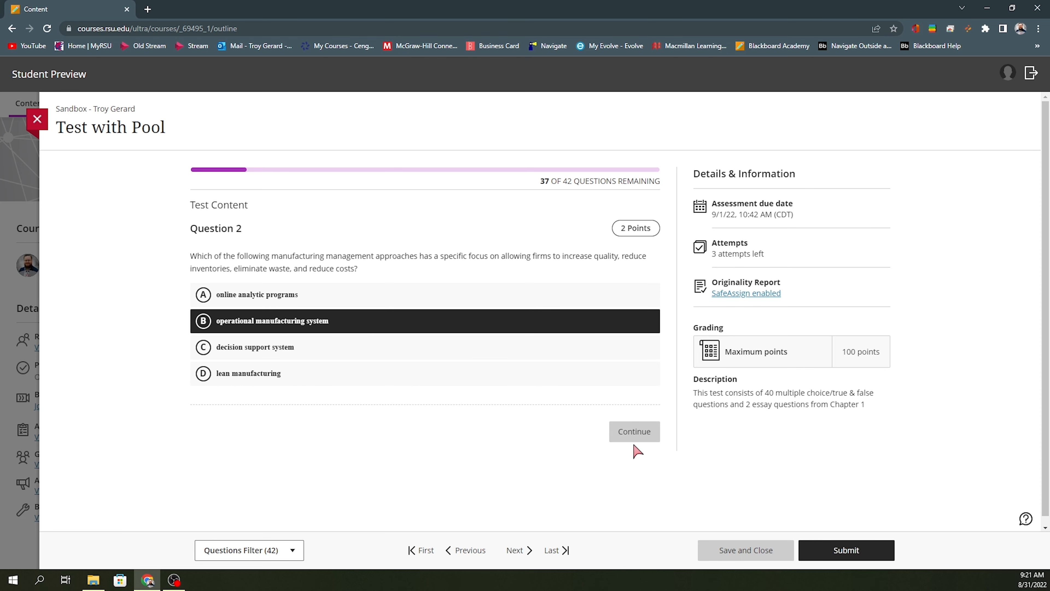
left_click(625, 433)
left_click(330, 340)
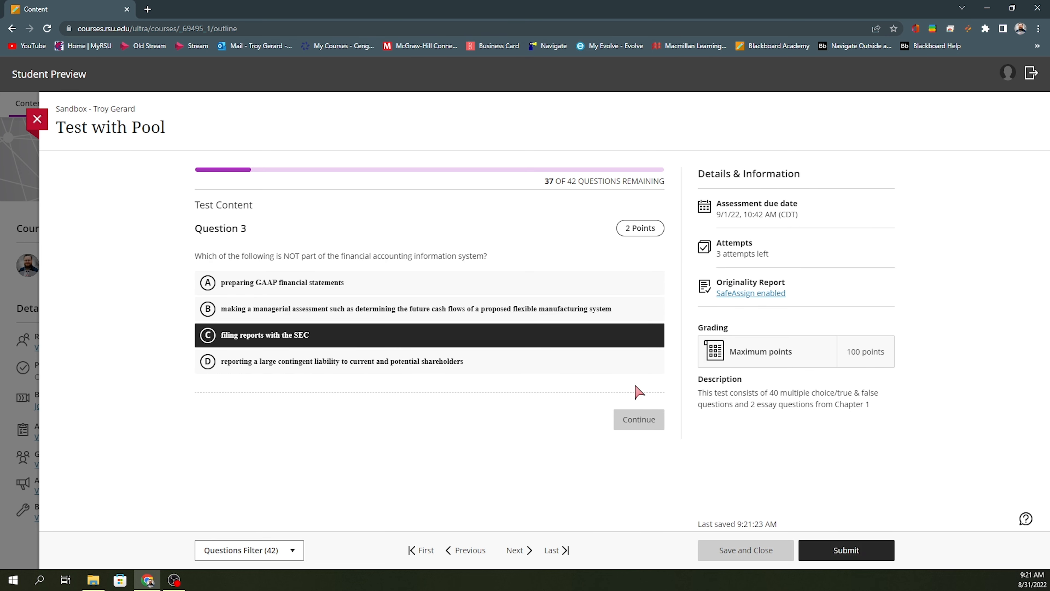
left_click(630, 418)
left_click(476, 304)
left_click(643, 435)
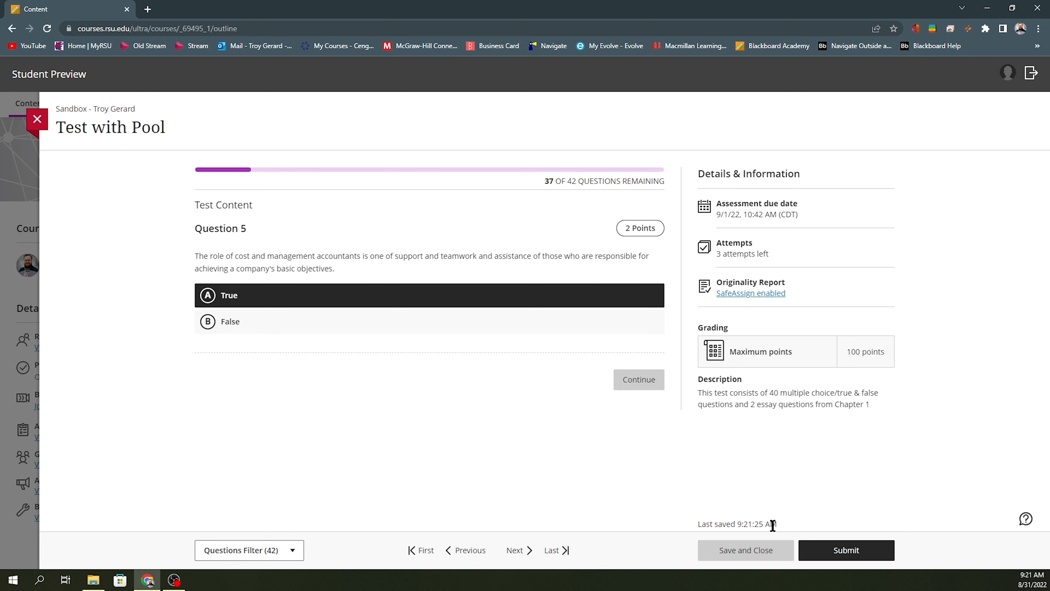
Step: Submit the Test with Pool attempt with its remaining questions unanswered, and close the submission receipt and the test details
left_click(822, 555)
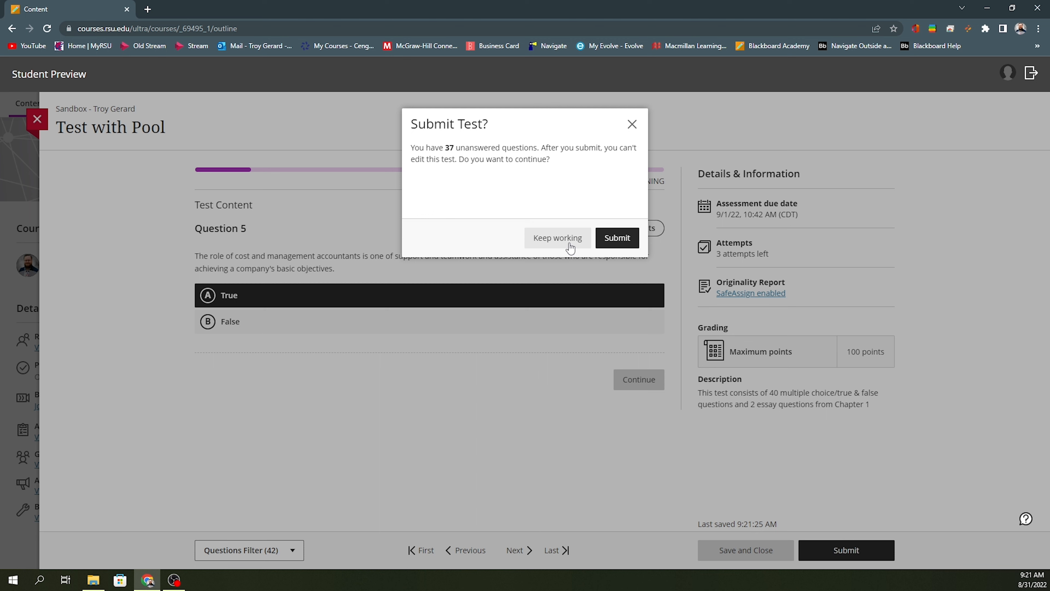
left_click(606, 239)
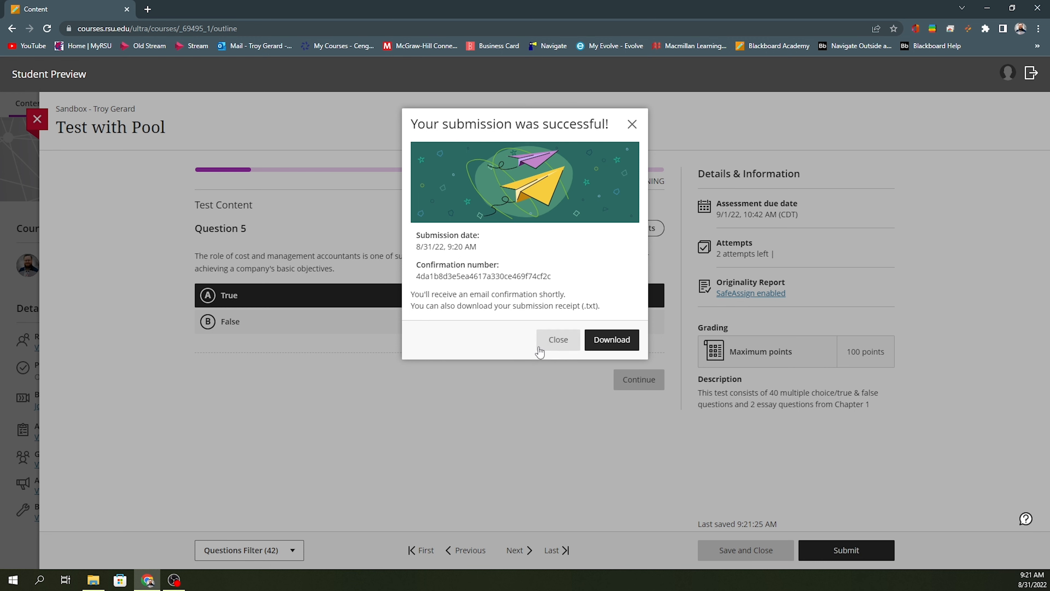
left_click(558, 340)
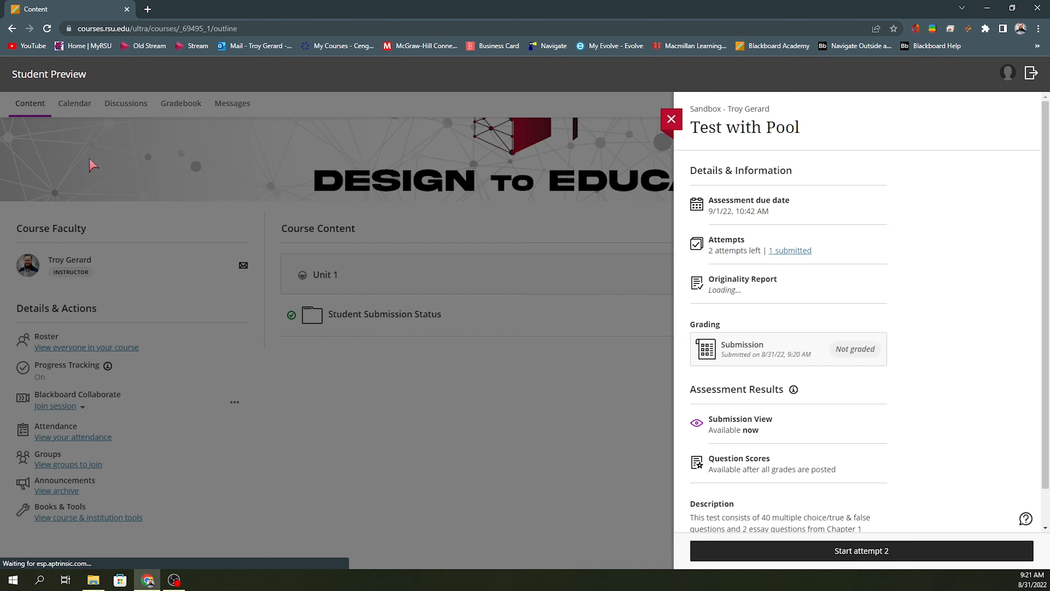
left_click(818, 119)
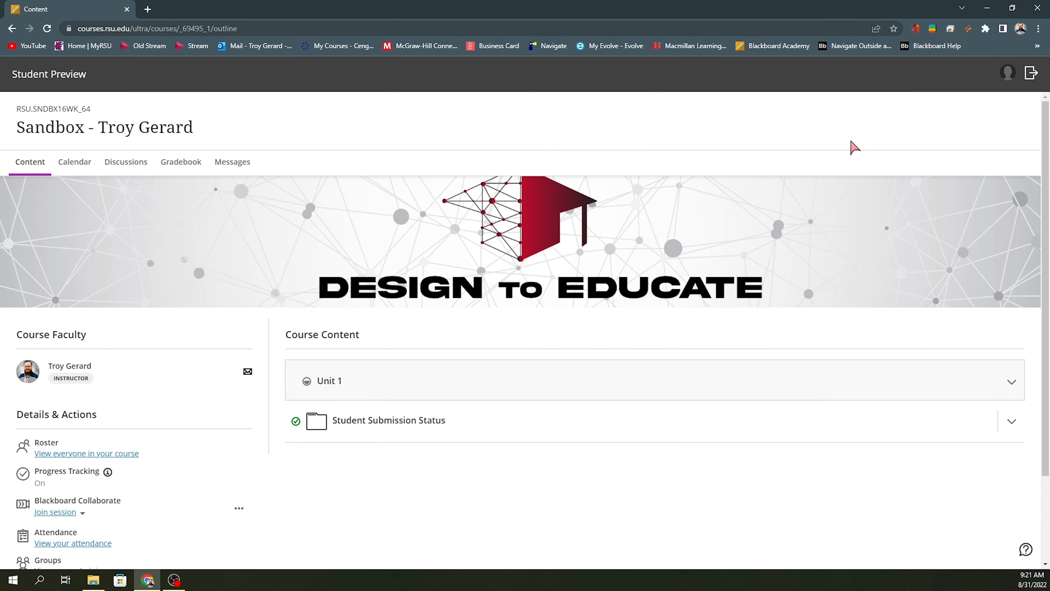
Step: Exit Student Preview, saving the preview user and its data
left_click(1031, 74)
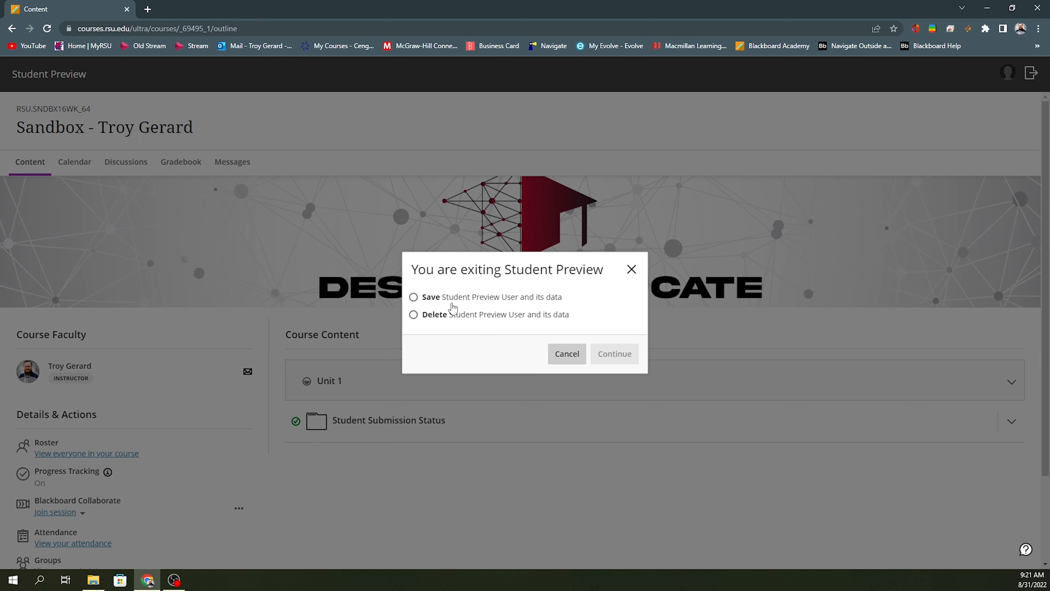
left_click(414, 297)
left_click(614, 354)
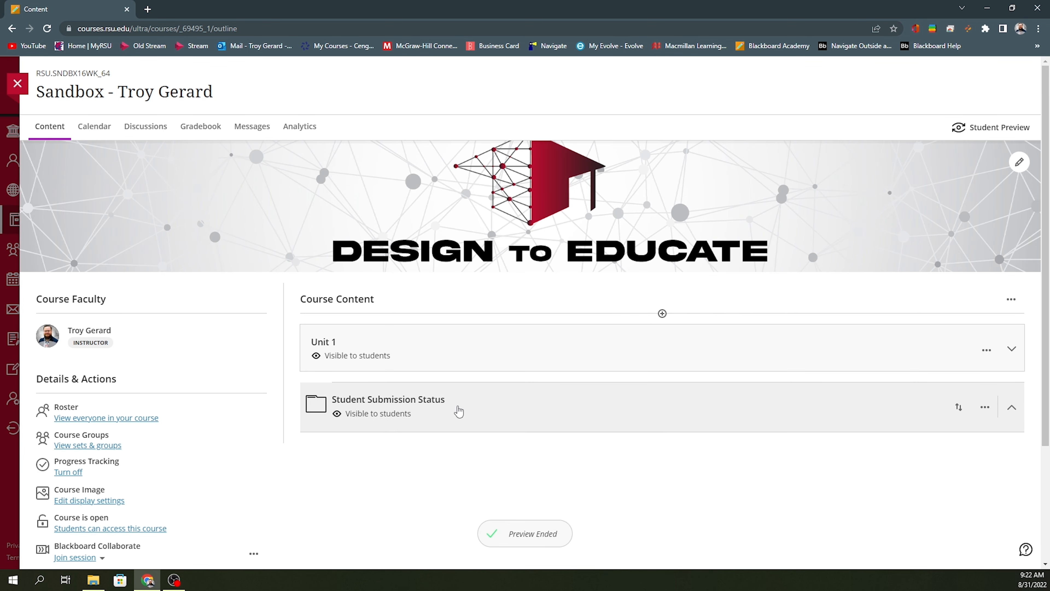
Step: Open the submissions of Test with Pool and bring up the preview user's Attempt 1 for grading
scroll(455, 414, "down", 3)
left_click(384, 426)
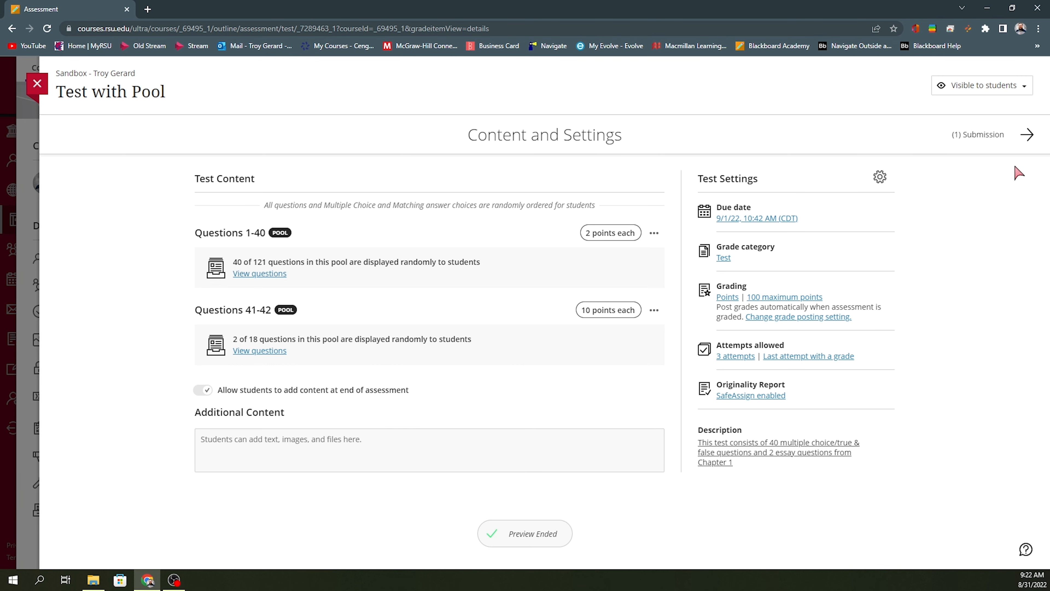
left_click(973, 141)
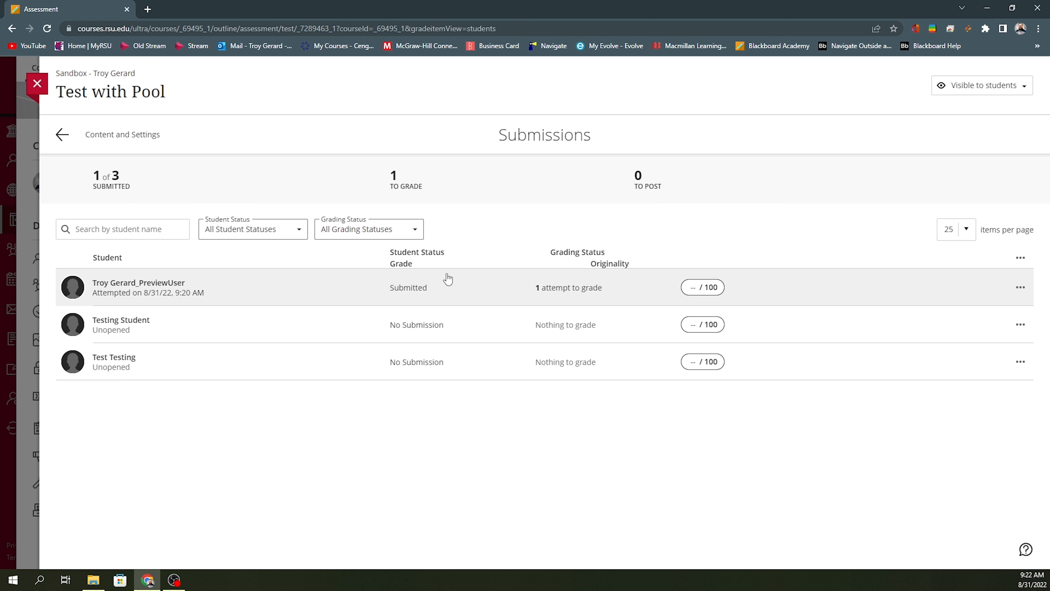
left_click(147, 293)
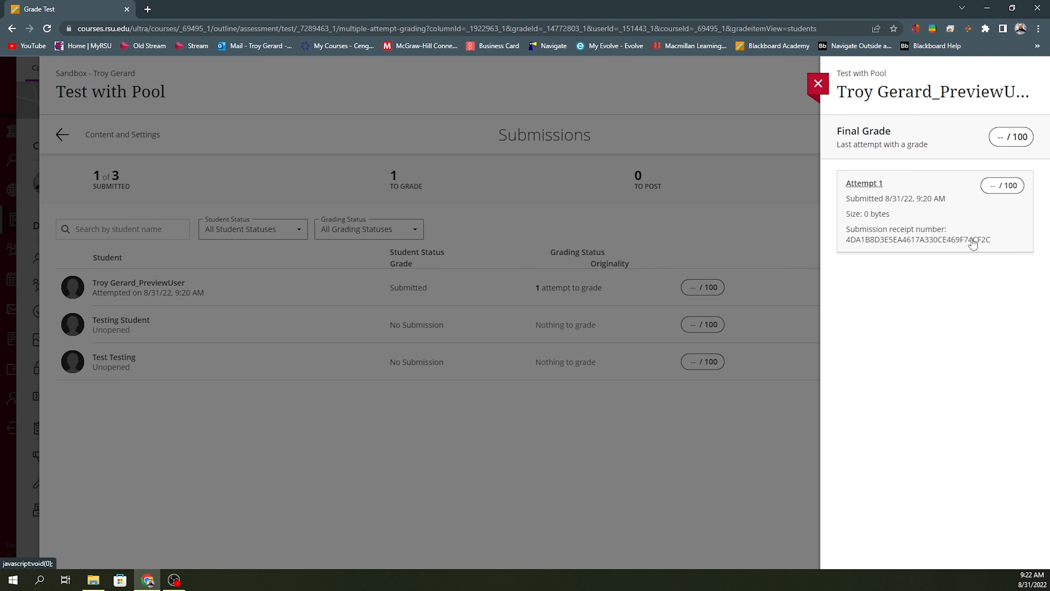
left_click(877, 185)
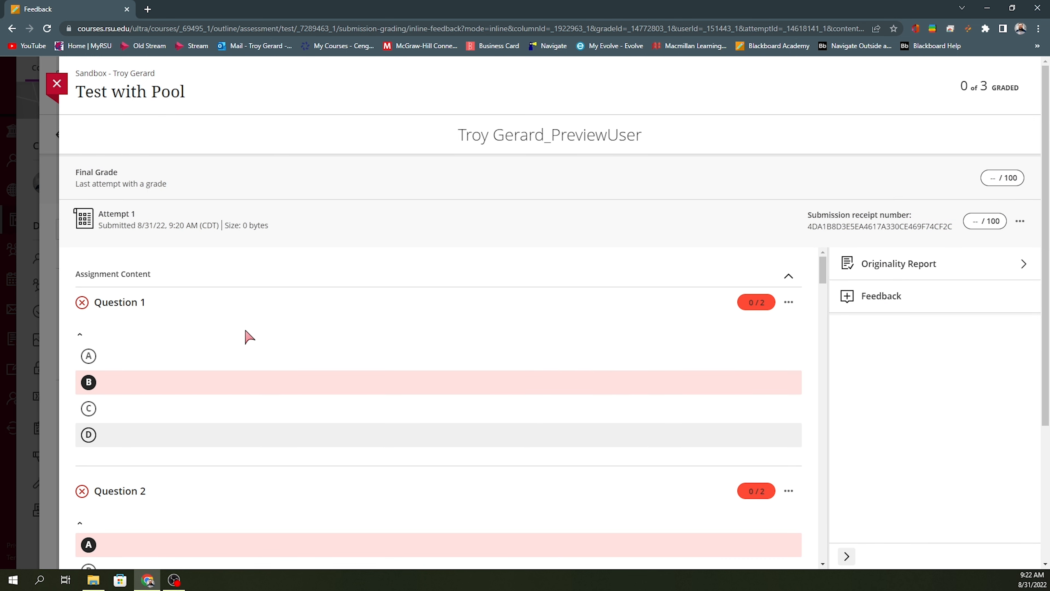
Step: Review the question scores and correct answers in the preview user's submitted attempt, along with the student feedback area
scroll(340, 342, "down", 14)
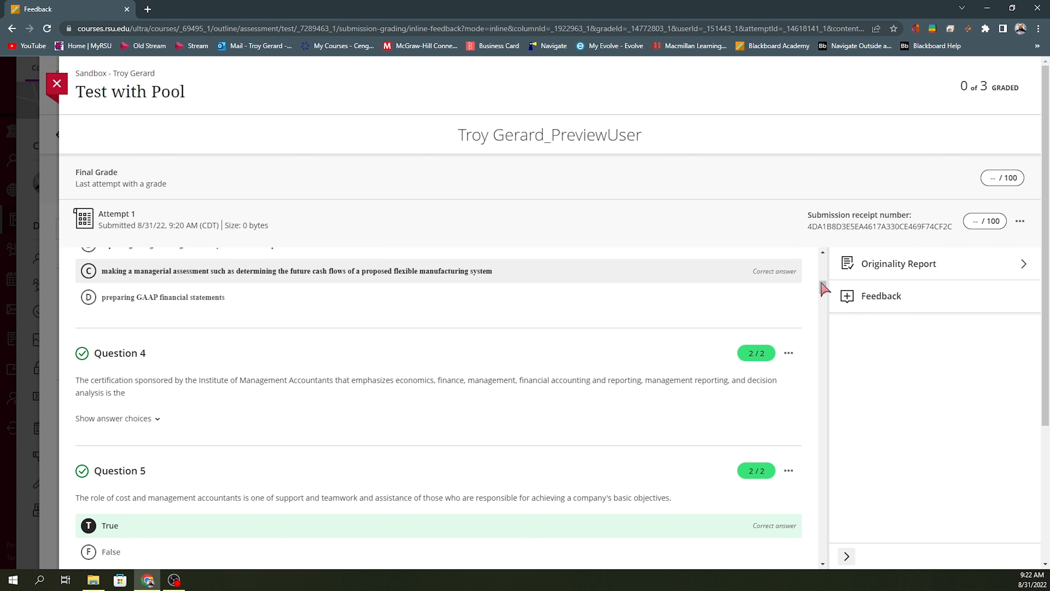
scroll(711, 395, "down", 9)
scroll(777, 365, "down", 2)
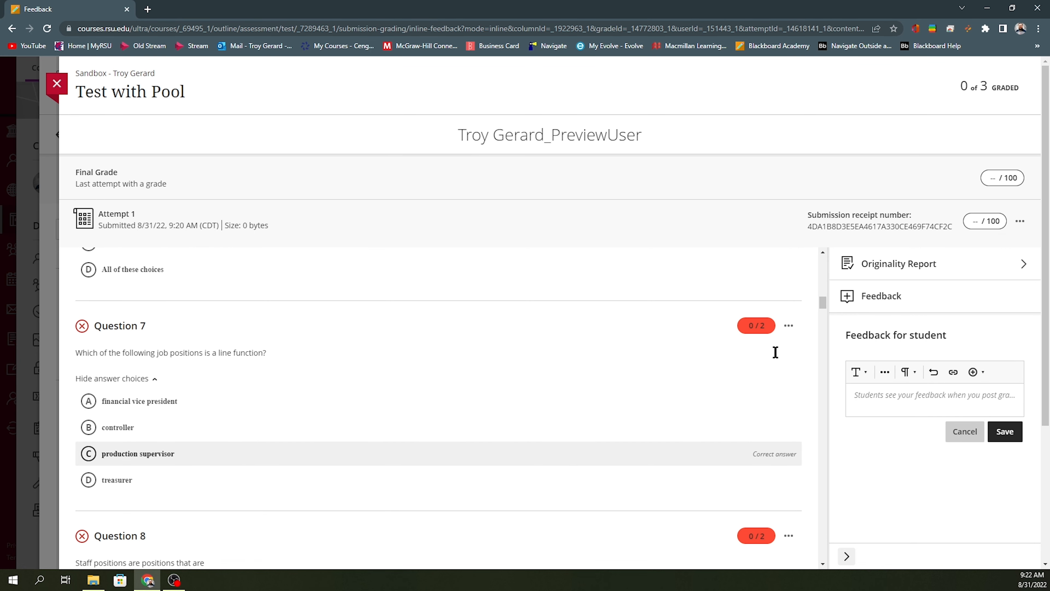
scroll(329, 462, "down", 10)
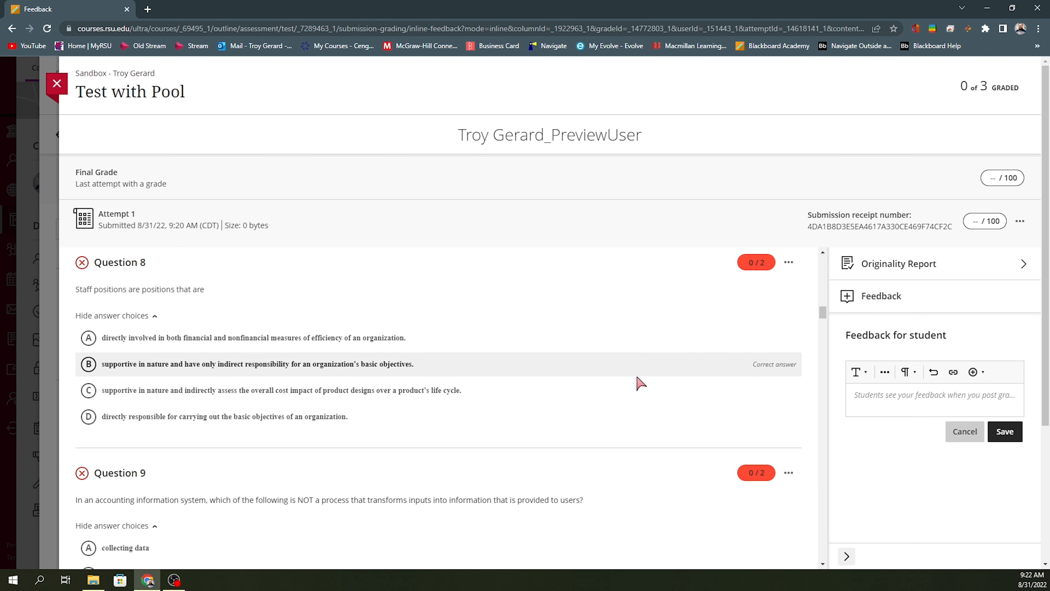
scroll(188, 405, "down", 10)
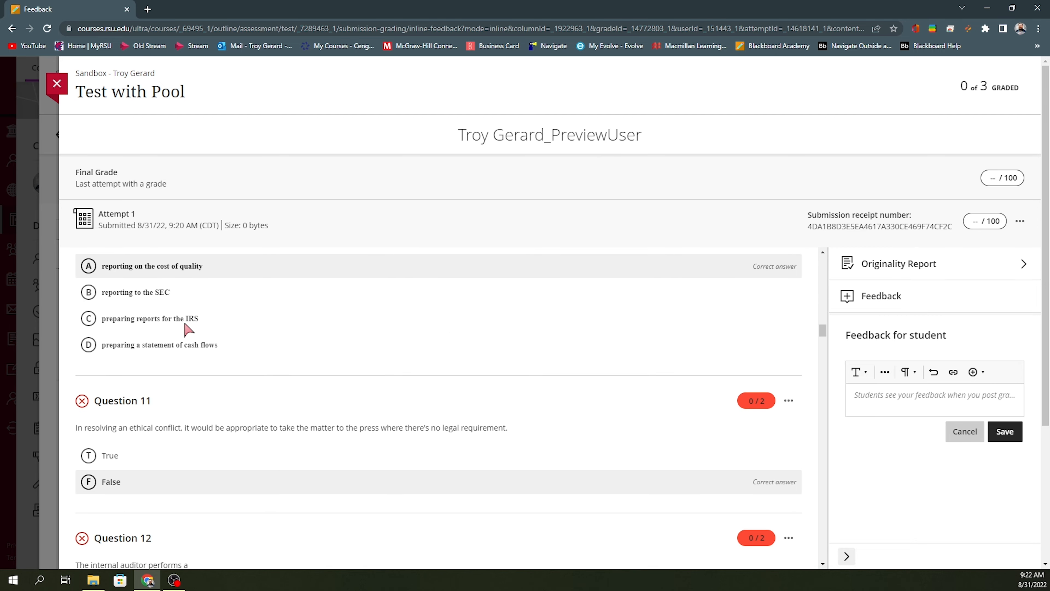
scroll(141, 404, "down", 15)
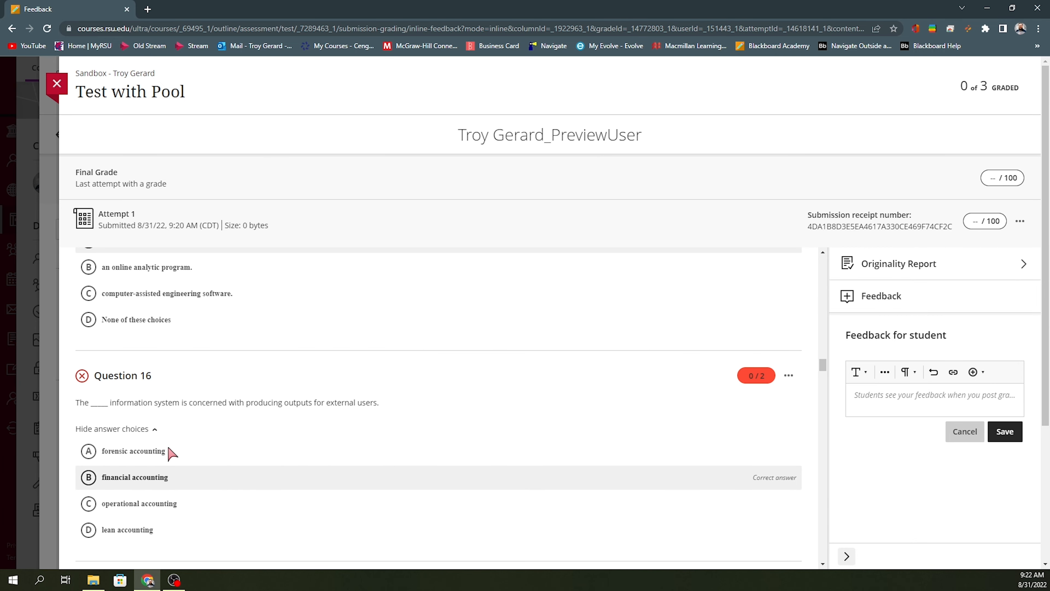
scroll(176, 441, "down", 7)
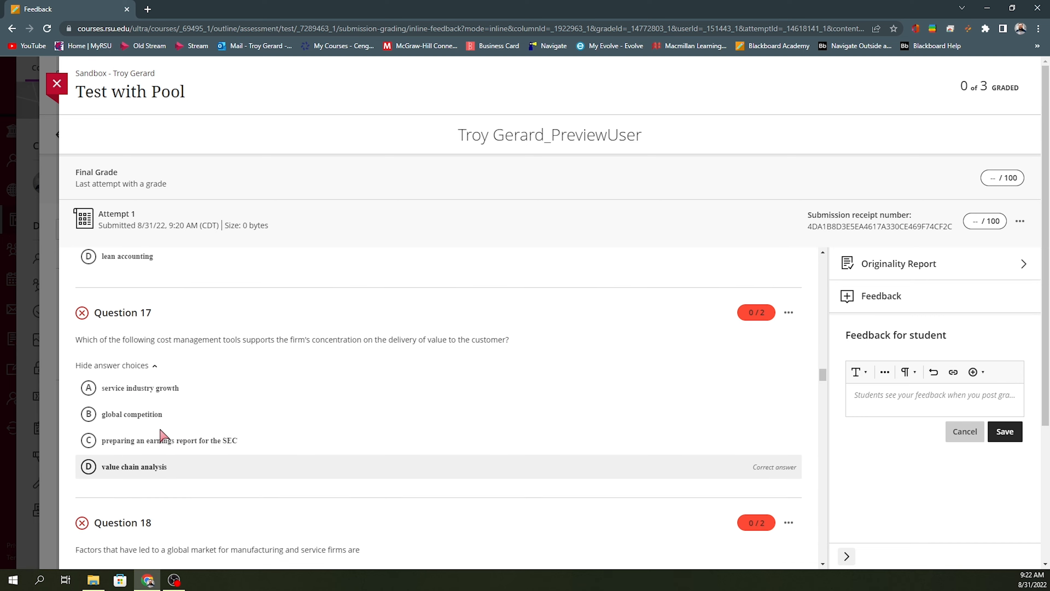
scroll(260, 452, "down", 7)
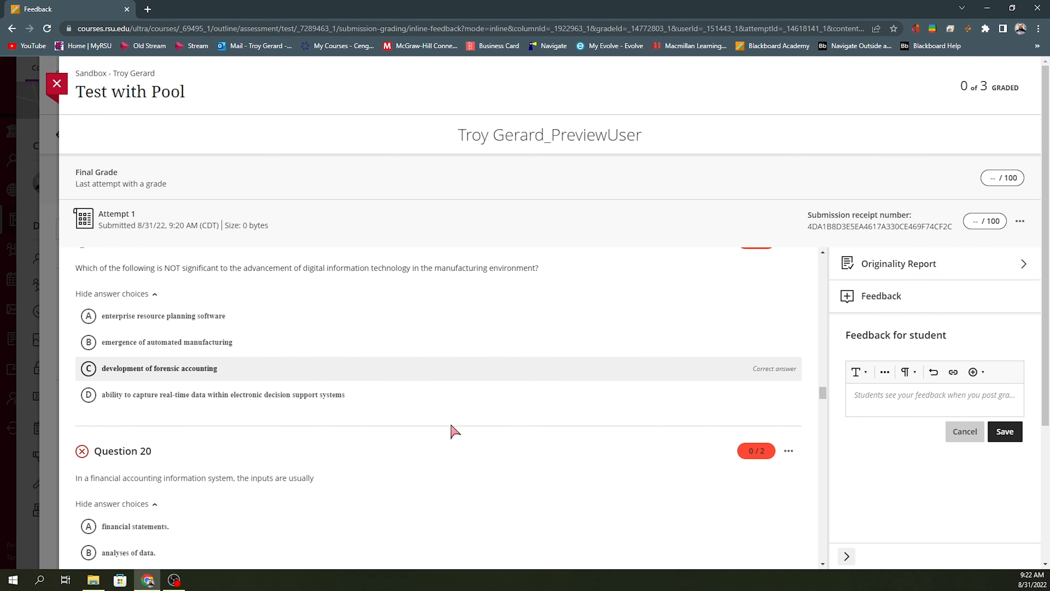
scroll(429, 440, "down", 10)
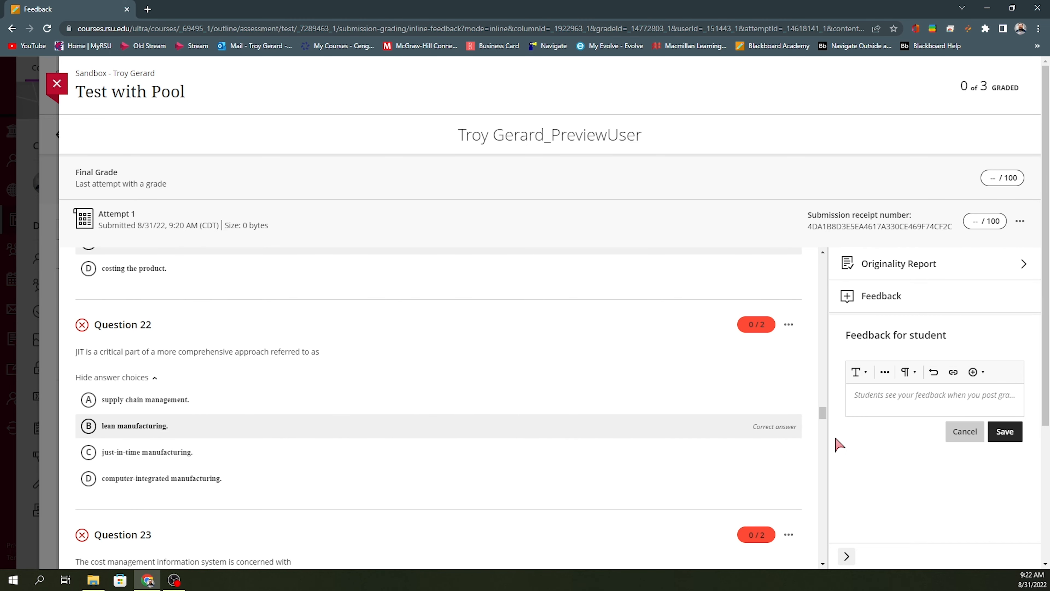
left_click(964, 391)
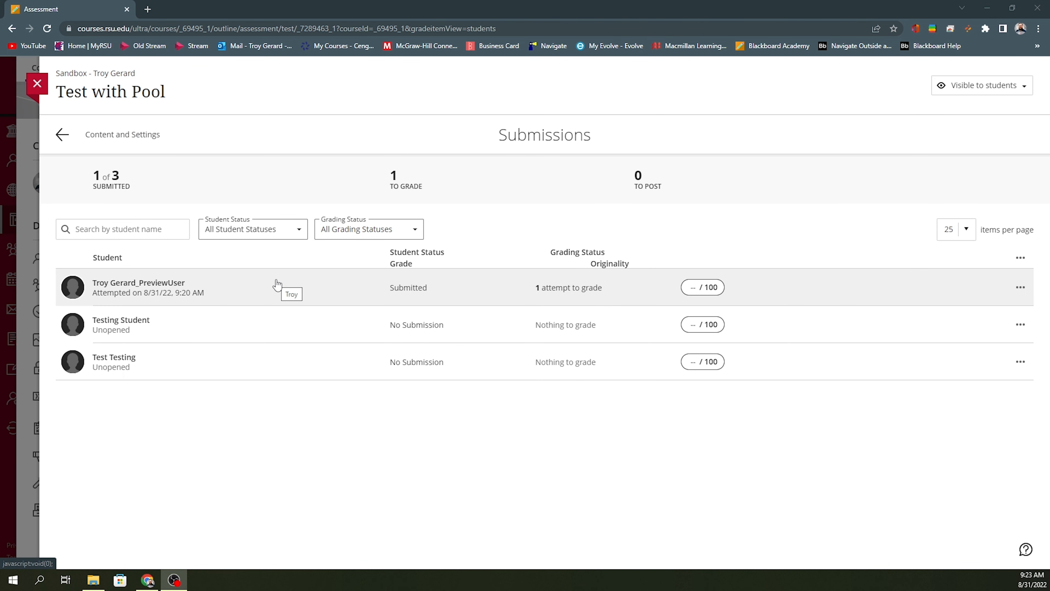
Step: Reopen the preview user's Attempt 1 in the submissions list and delete that submission
left_click(256, 285)
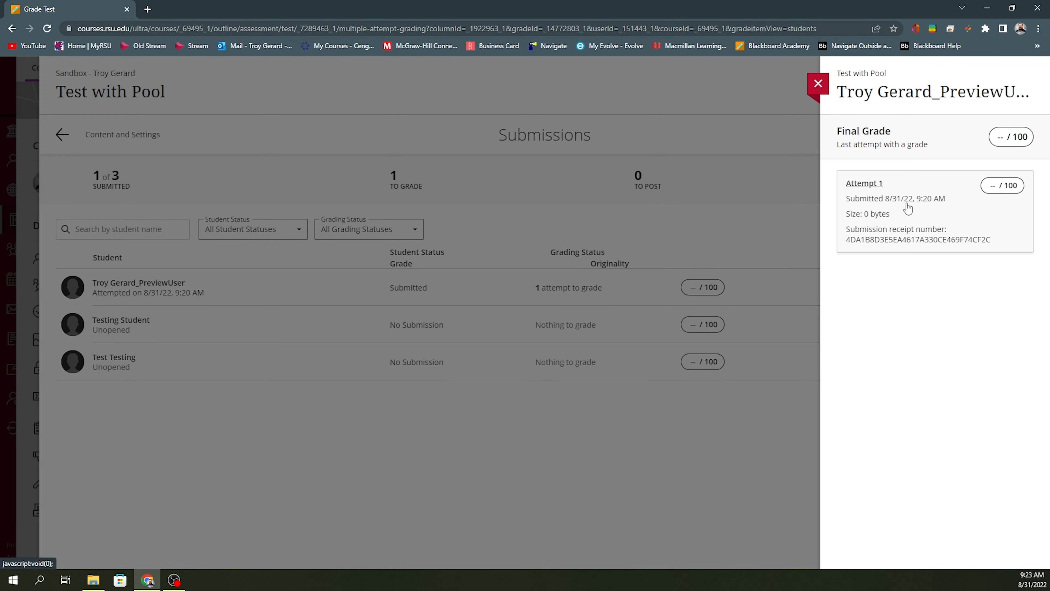
left_click(906, 200)
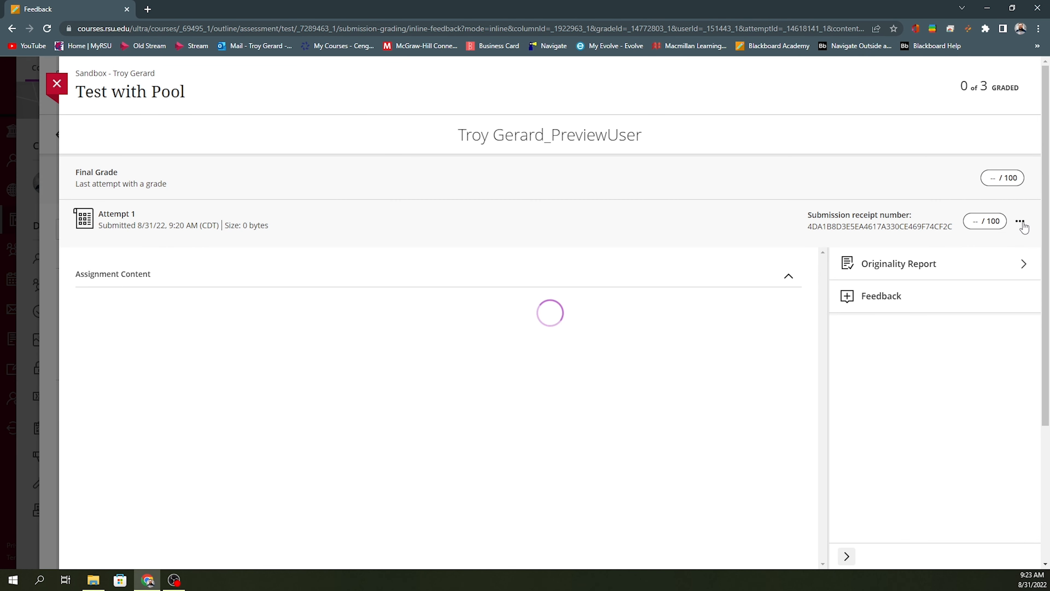
left_click(1020, 222)
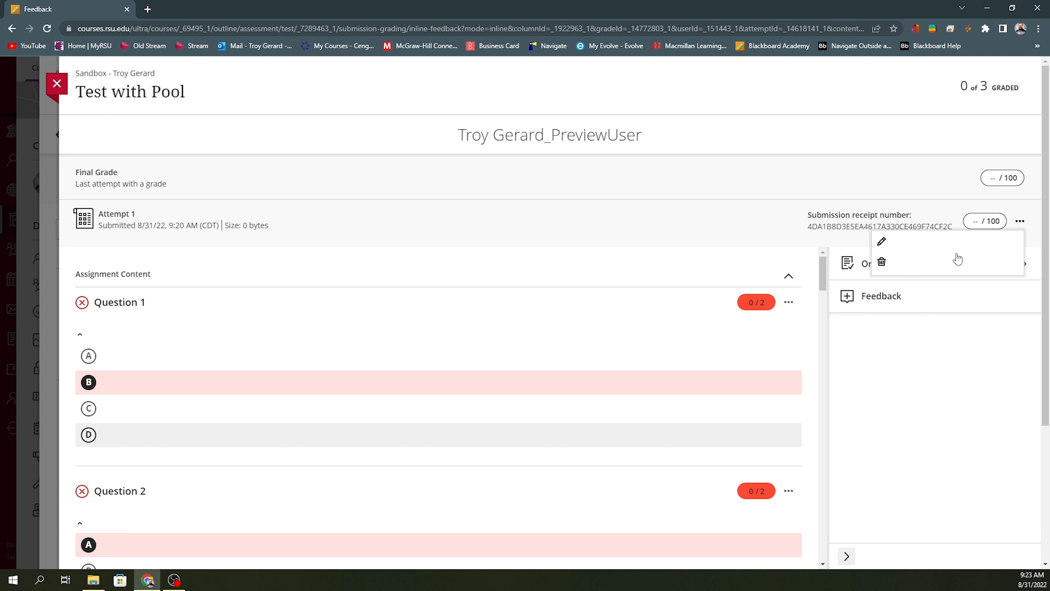
left_click(891, 265)
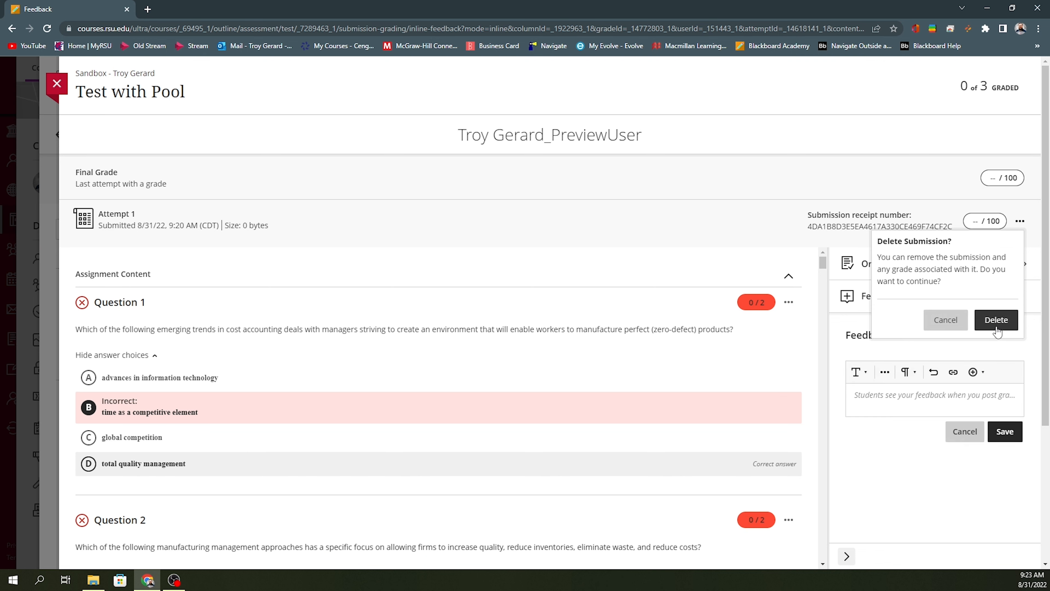
left_click(996, 329)
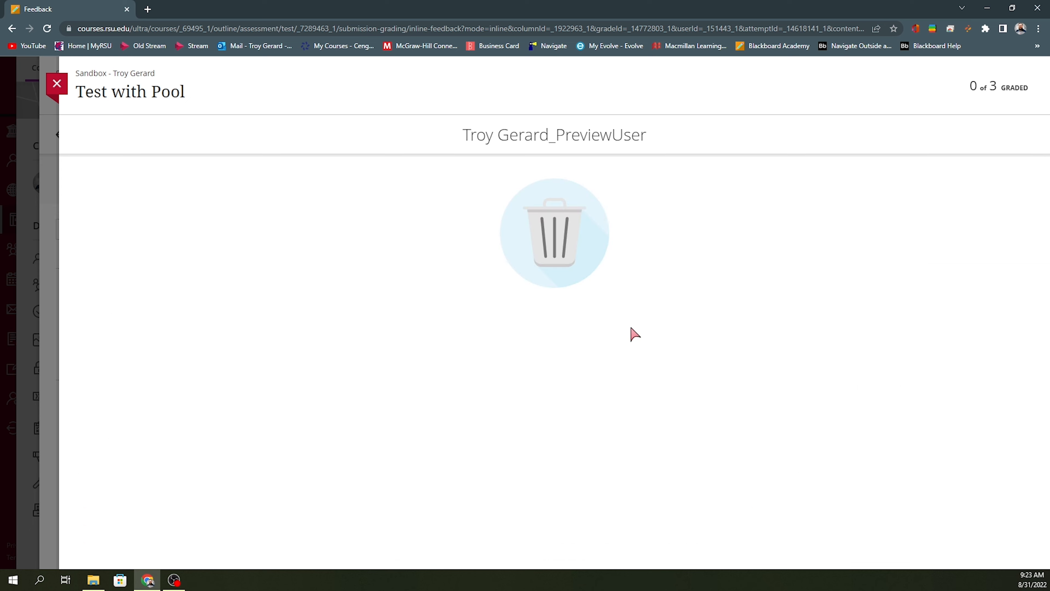
Step: Close the deleted submission and the test to return to the course content, and start Student Preview again
left_click(58, 96)
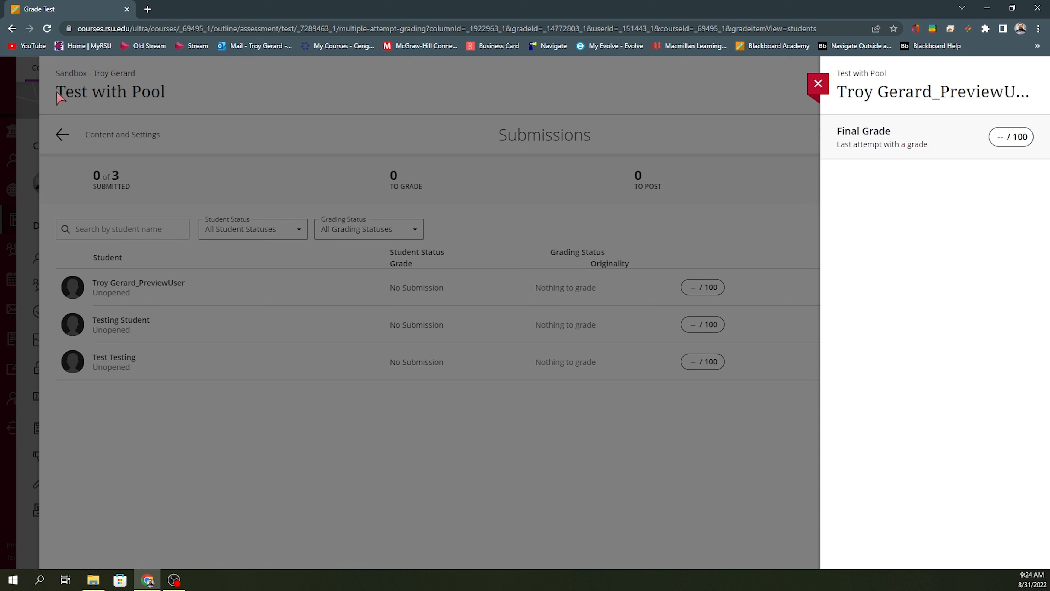
left_click(818, 83)
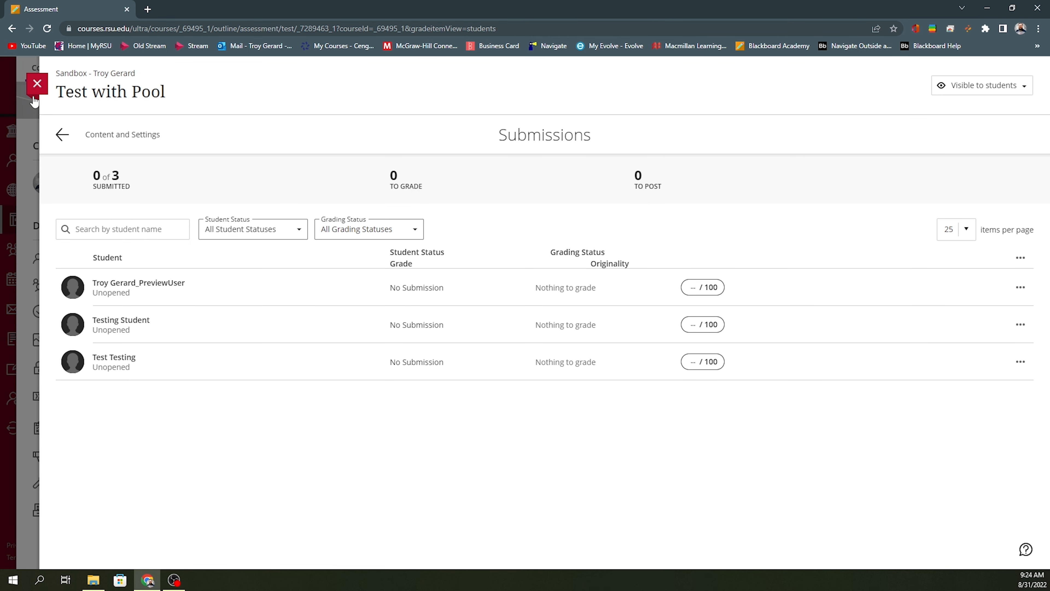
left_click(37, 92)
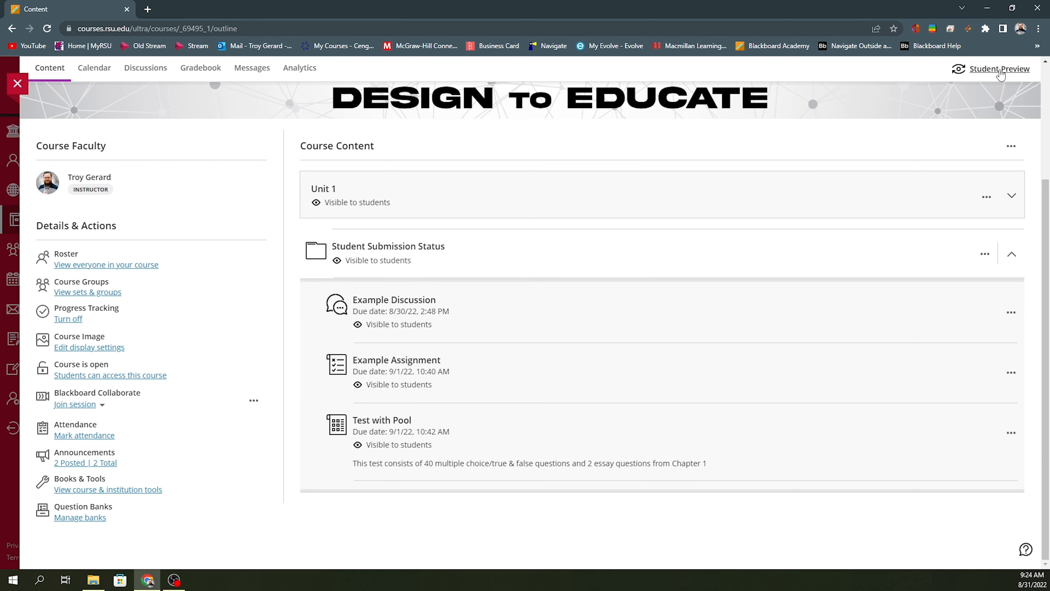
left_click(1000, 69)
left_click(560, 244)
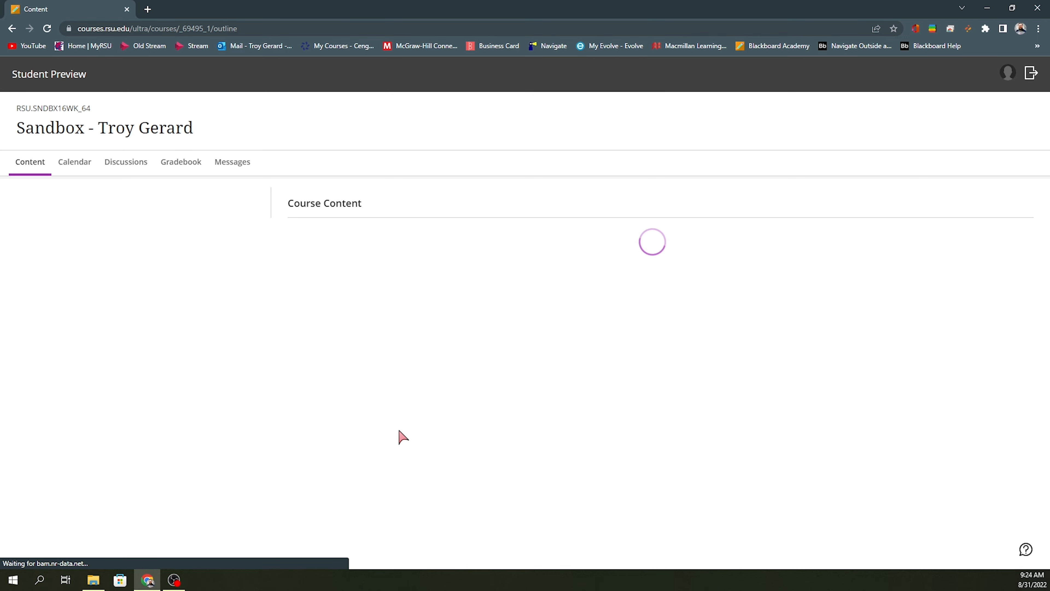
Step: Open Test with Pool from the Student Submission Status folder, start a new attempt, and answer question 1
left_click(396, 426)
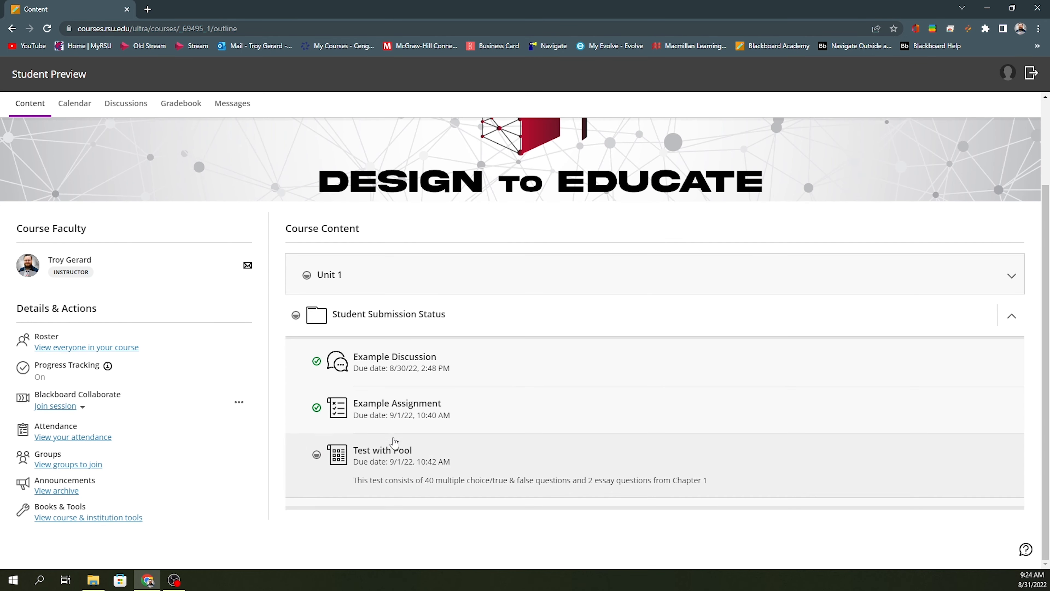
left_click(393, 455)
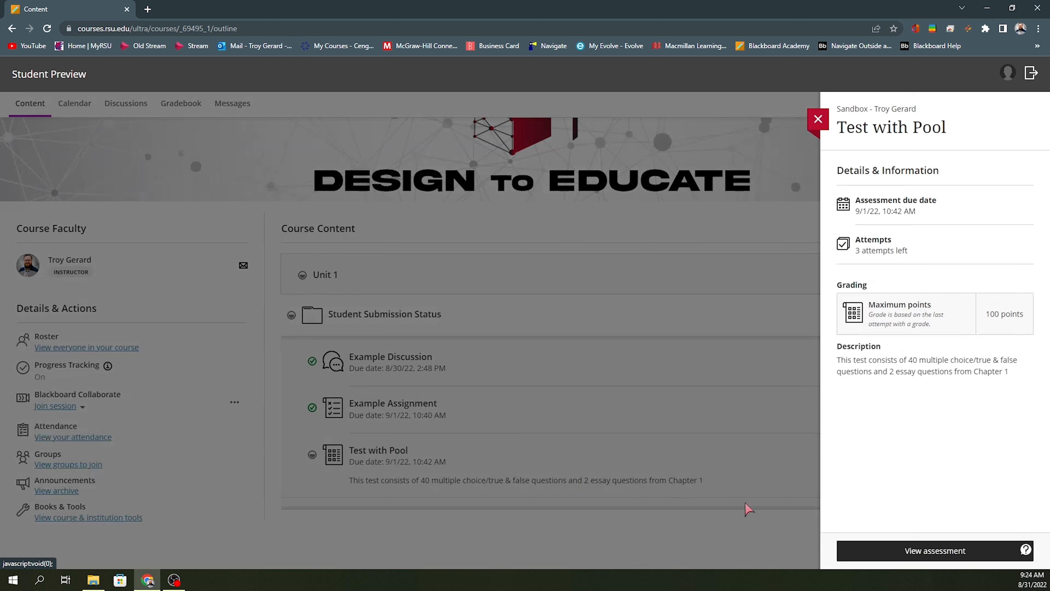
left_click(889, 551)
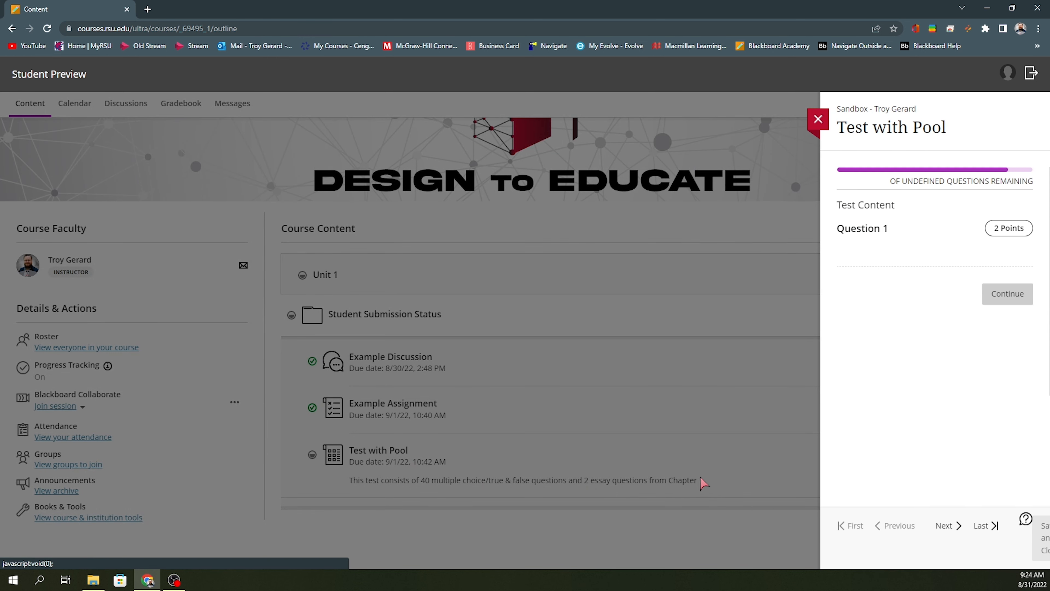
left_click(252, 310)
left_click(622, 418)
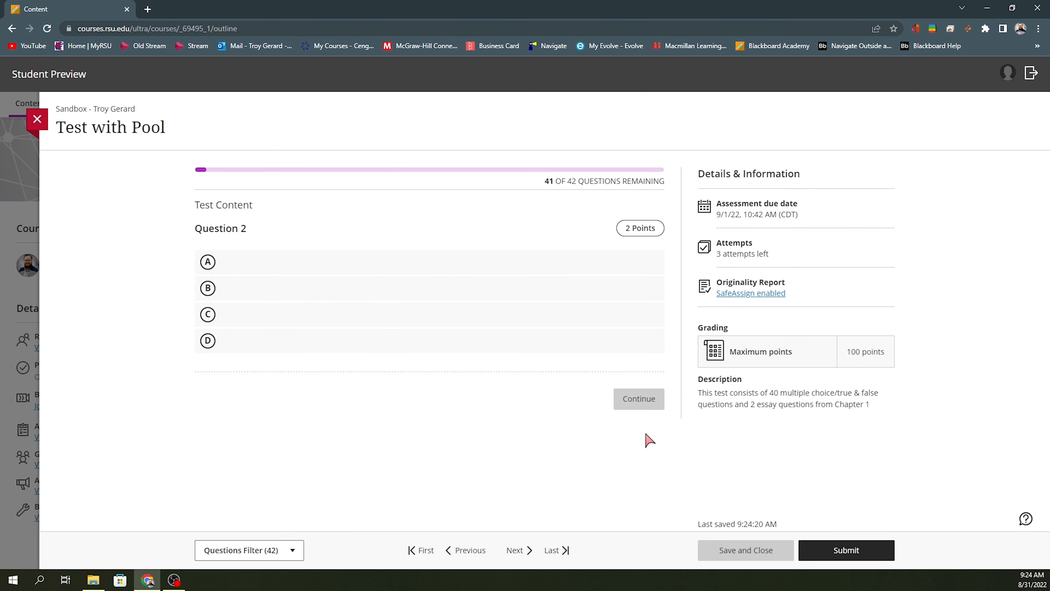
Step: Save the in-progress Test with Pool attempt and close it without submitting
left_click(750, 552)
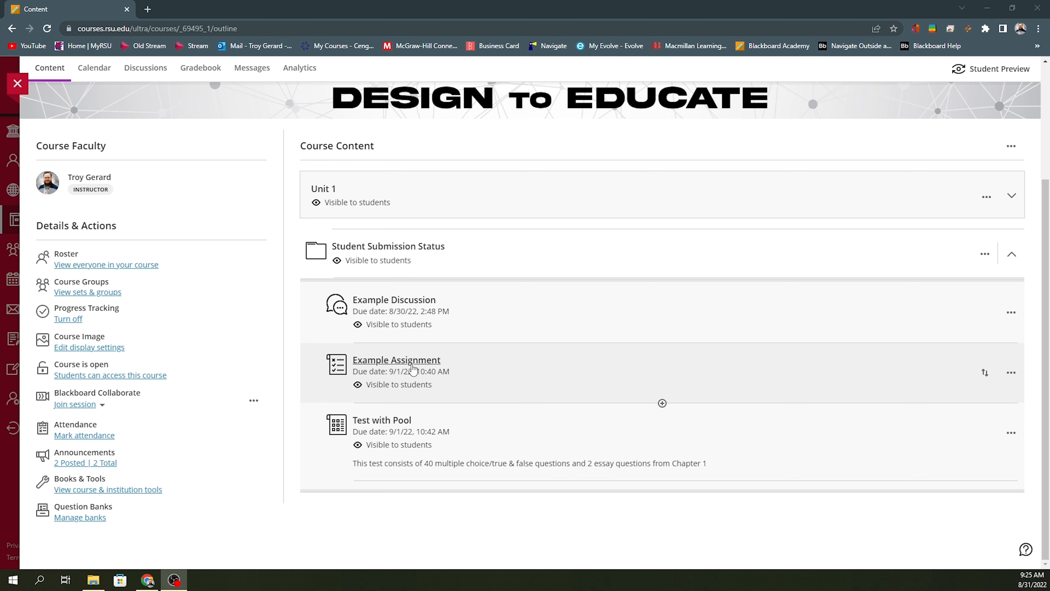
Step: Set the due date of Example Assignment to 8/17/22, accept the past-due change, and return to the course content
left_click(435, 367)
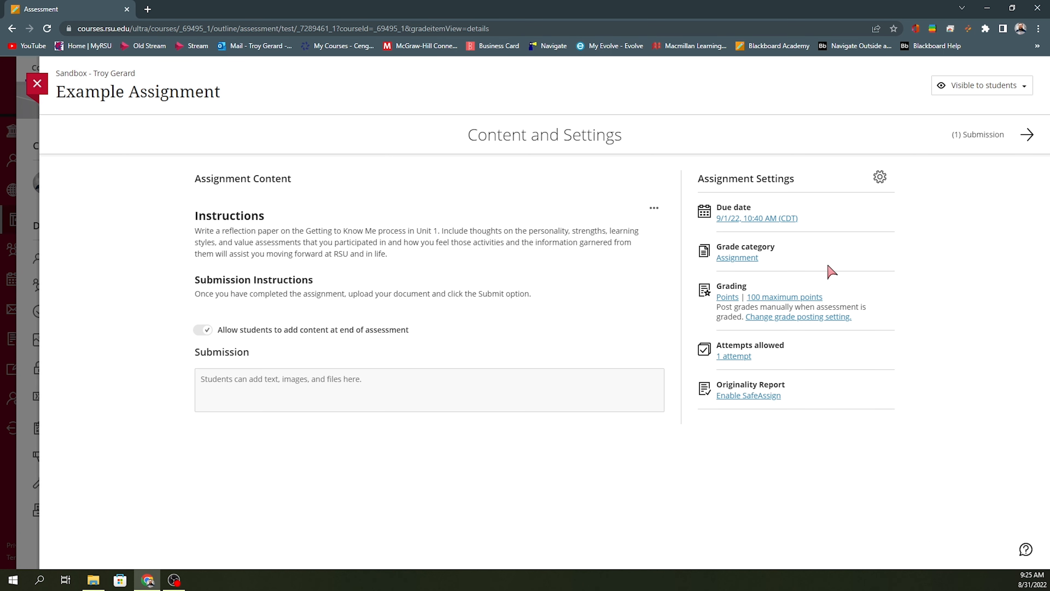
left_click(879, 178)
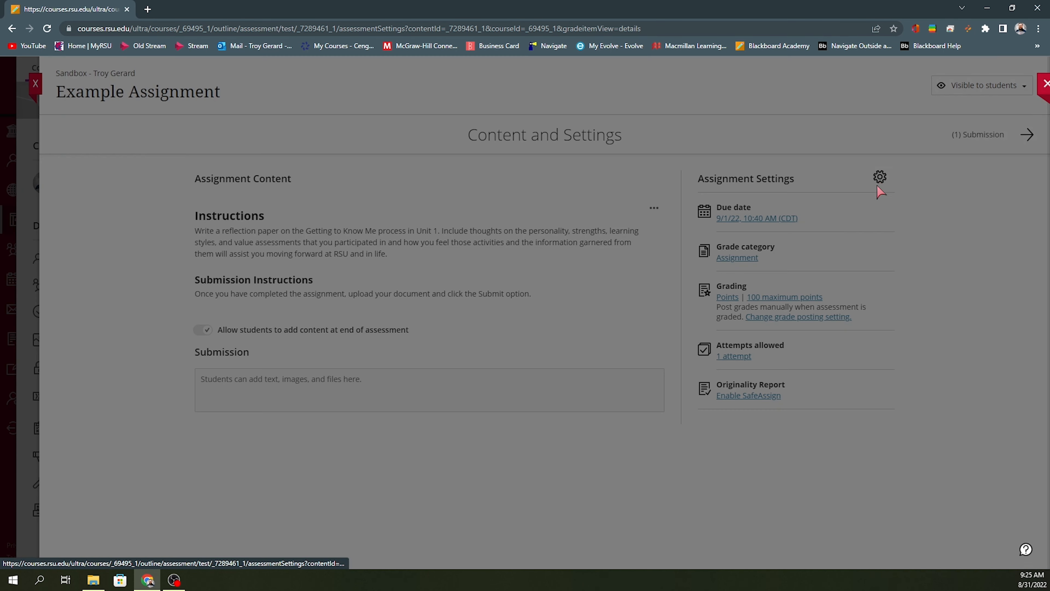
left_click(918, 181)
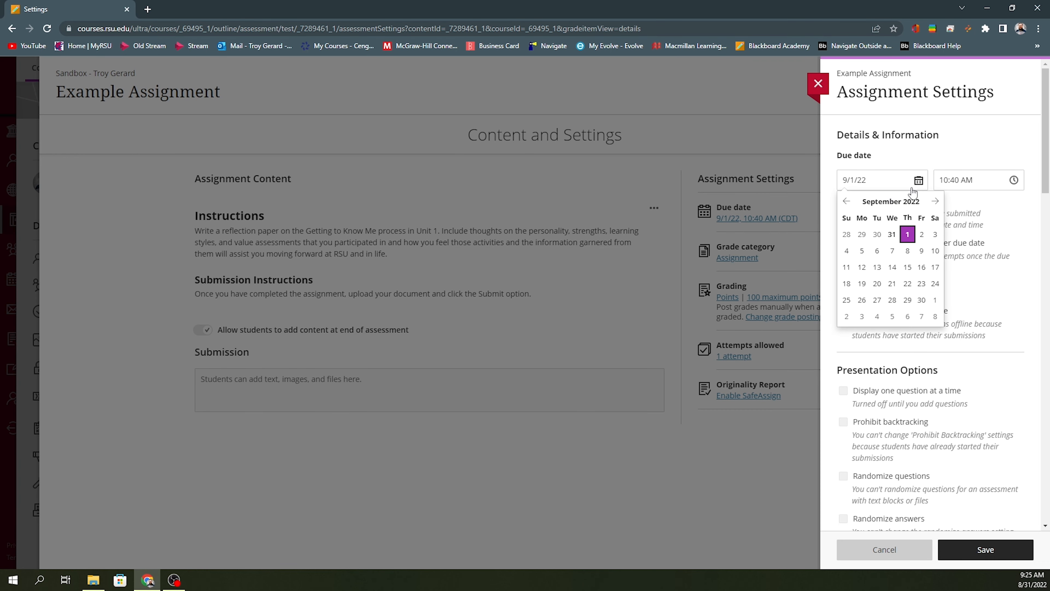
left_click(846, 202)
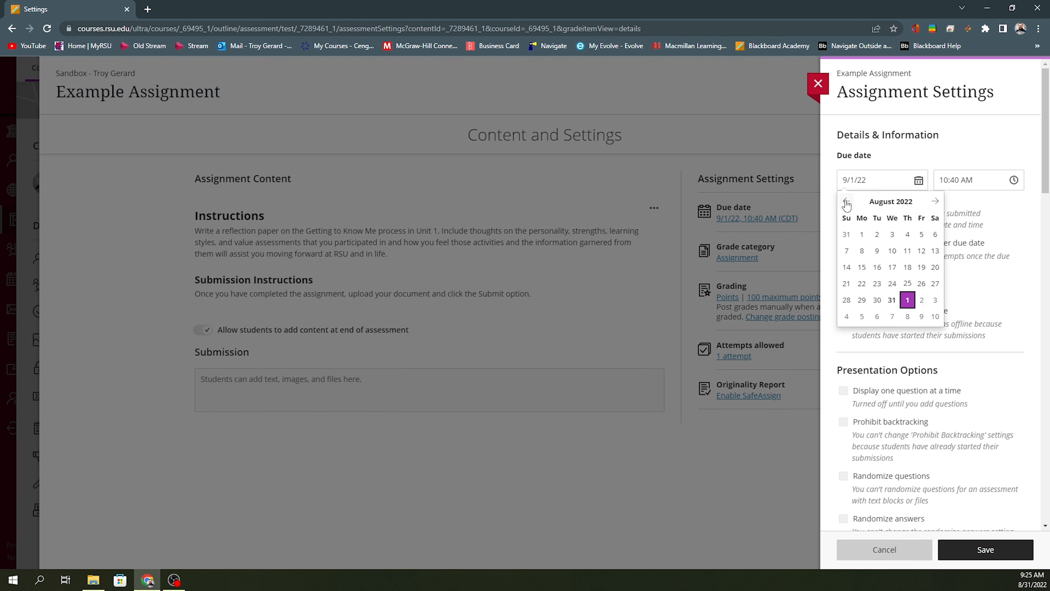
left_click(892, 268)
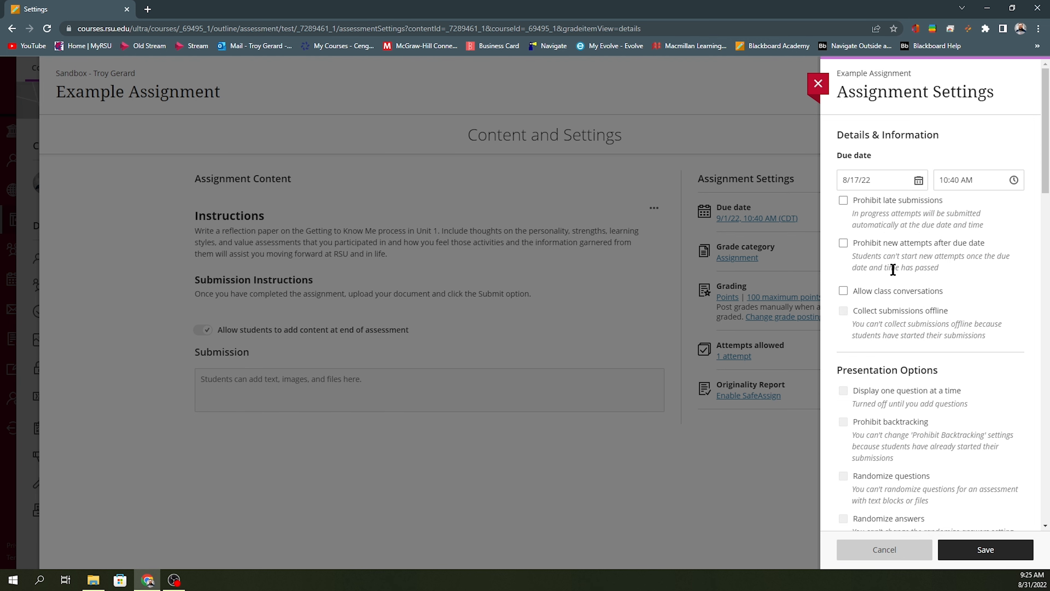
left_click(983, 550)
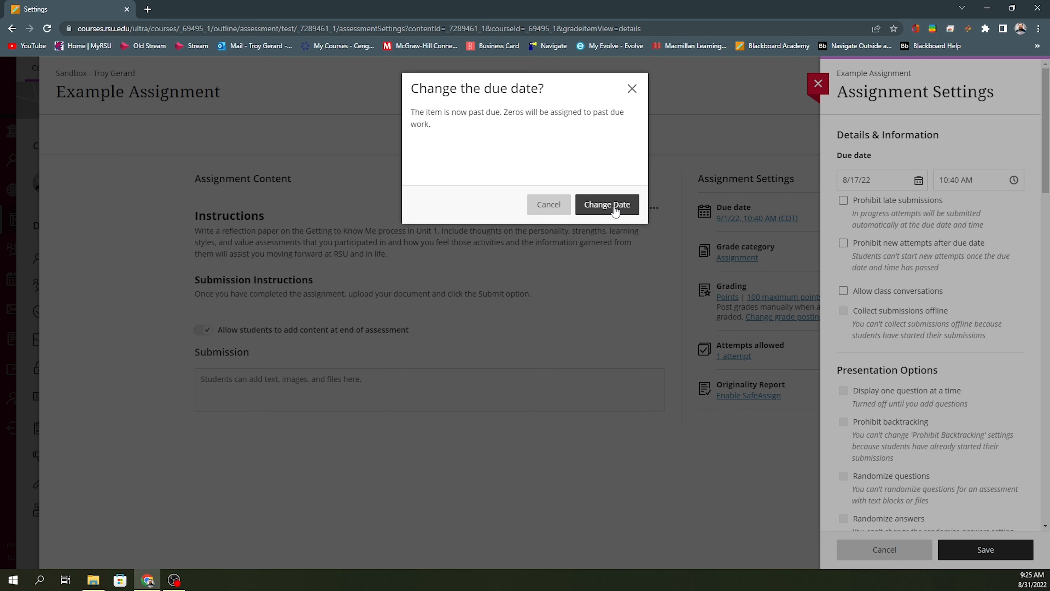
left_click(606, 206)
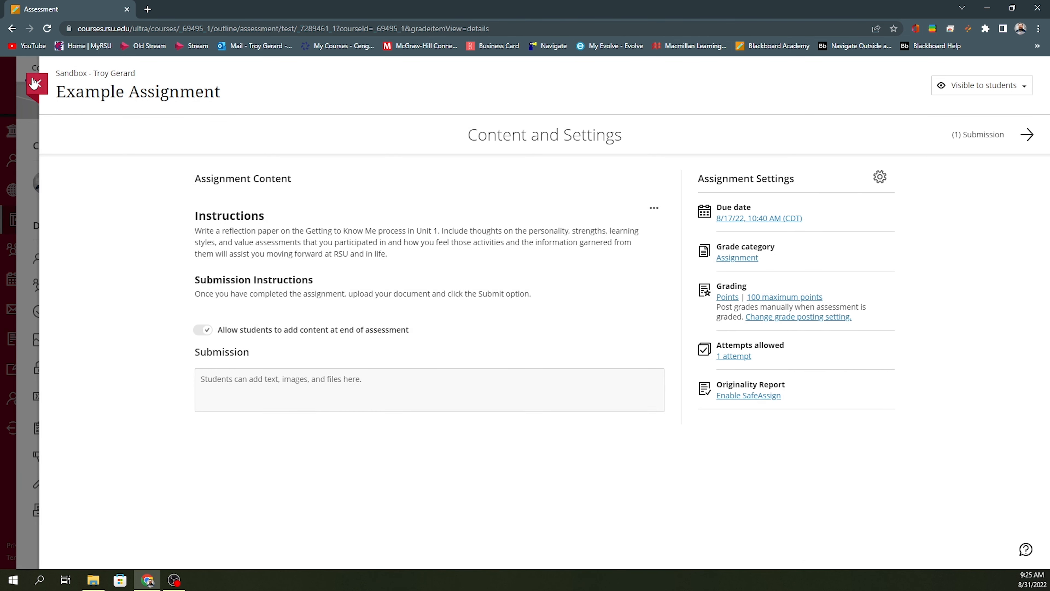
left_click(37, 84)
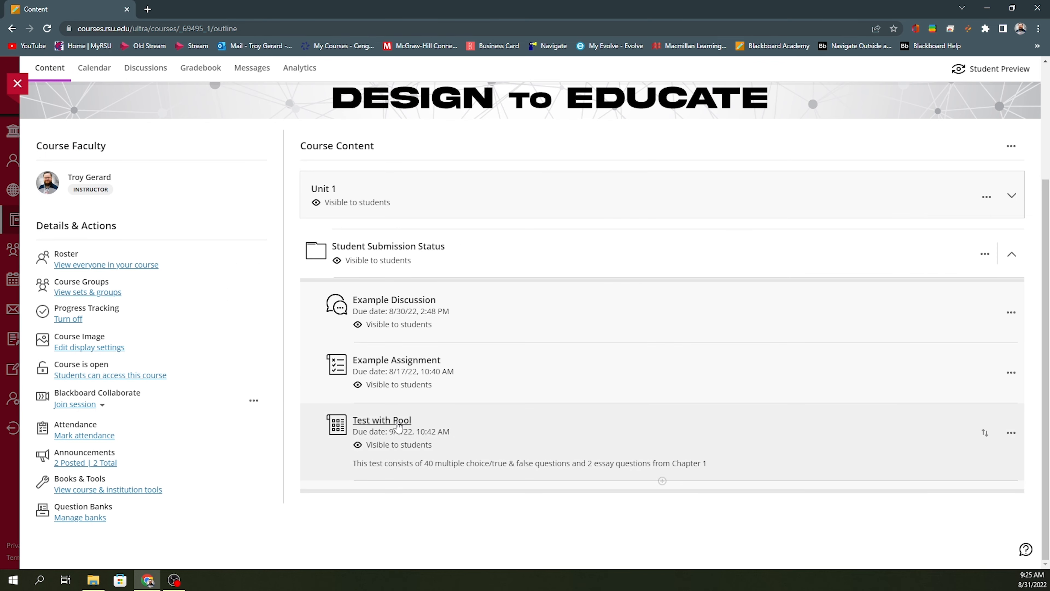
Step: Set the due date of Test with Pool to 8/2/22, accept the past-due change, and return to the course content
left_click(384, 419)
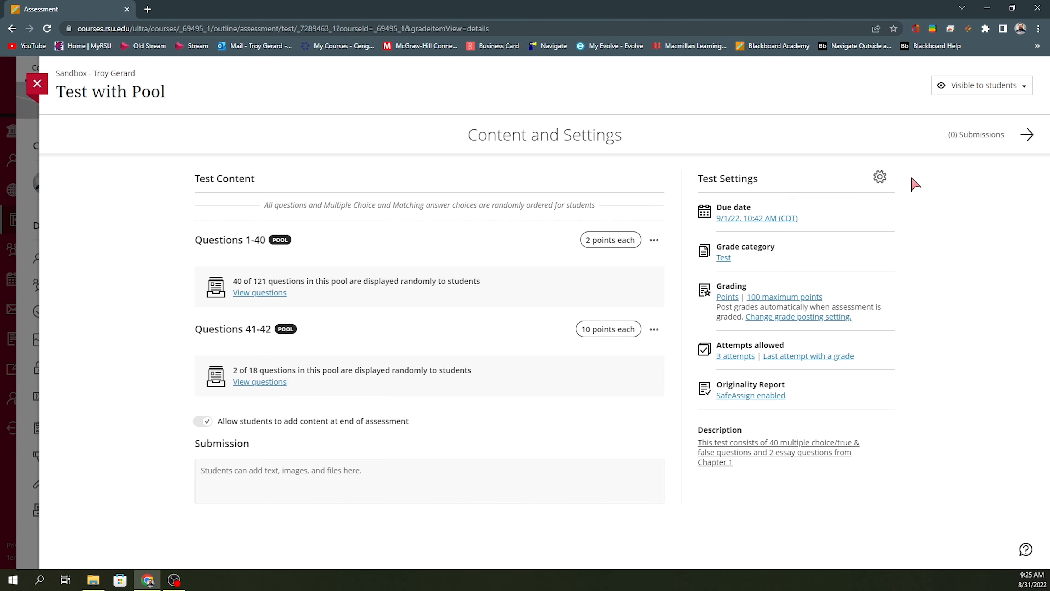
left_click(879, 179)
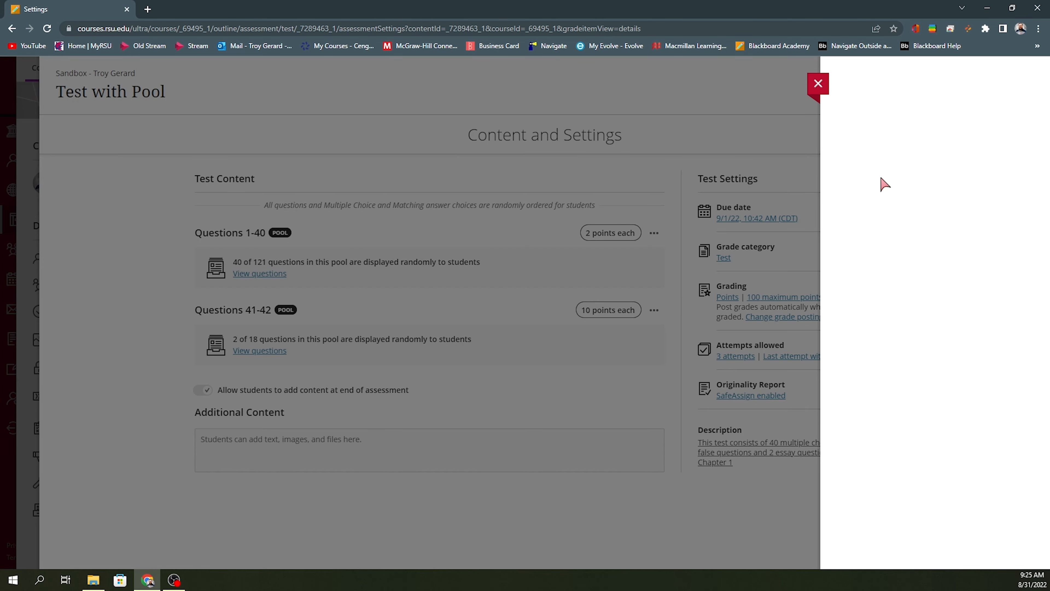
left_click(924, 182)
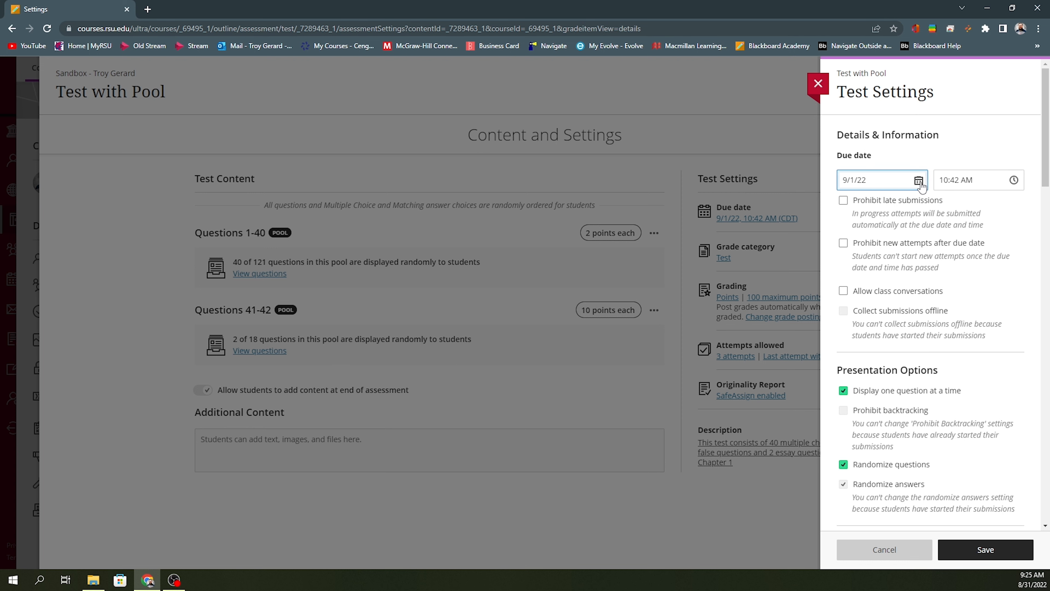
left_click(919, 182)
left_click(846, 203)
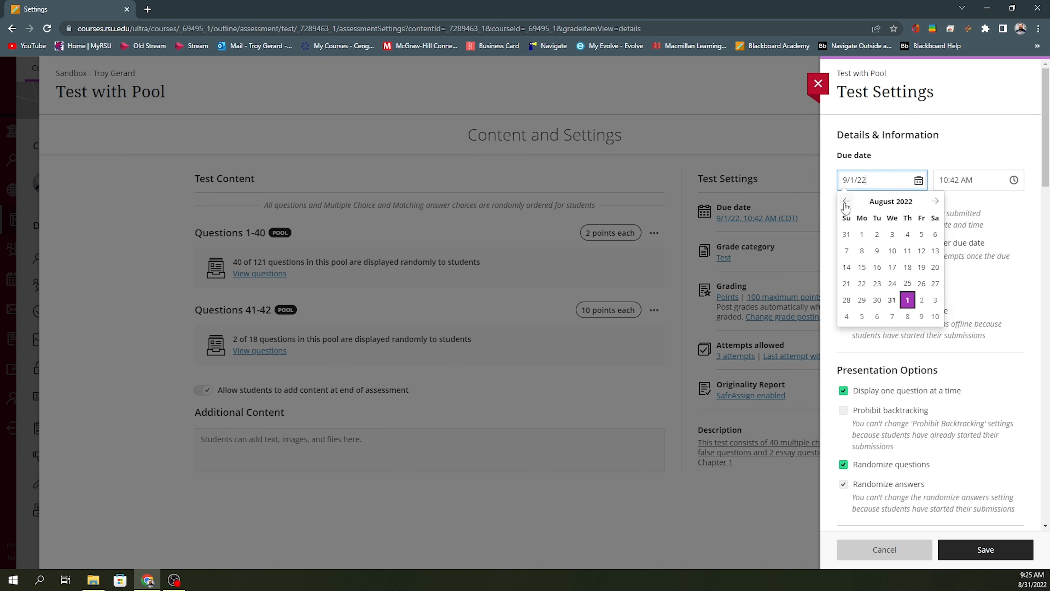
left_click(876, 237)
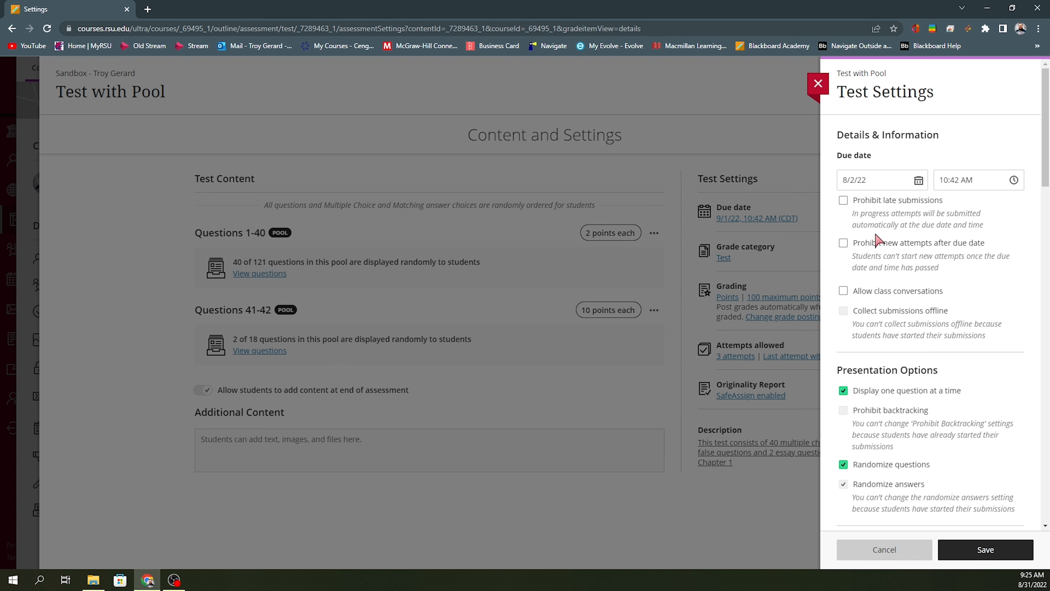
left_click(988, 556)
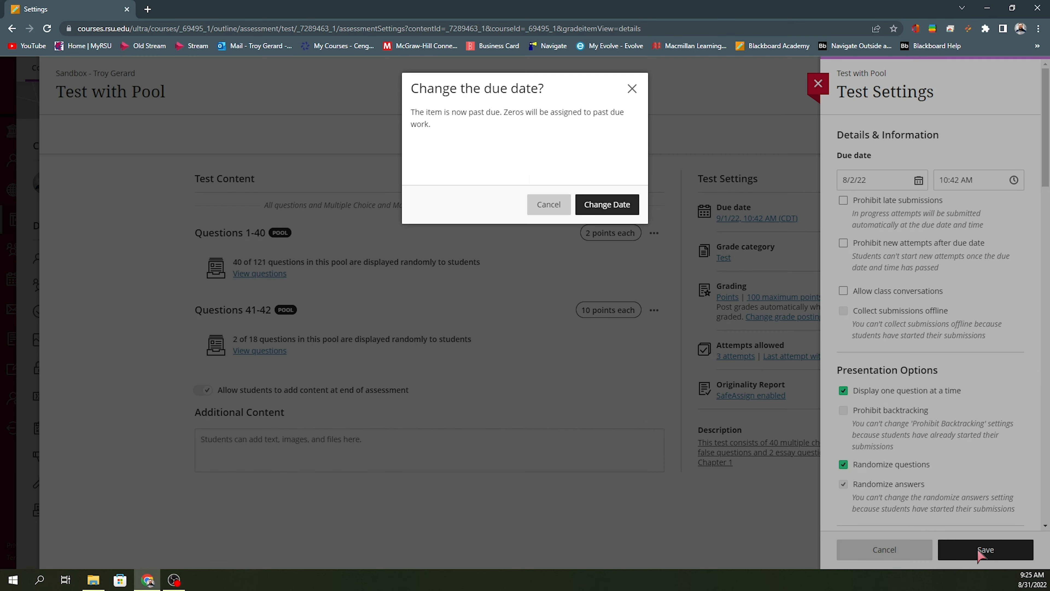
left_click(604, 205)
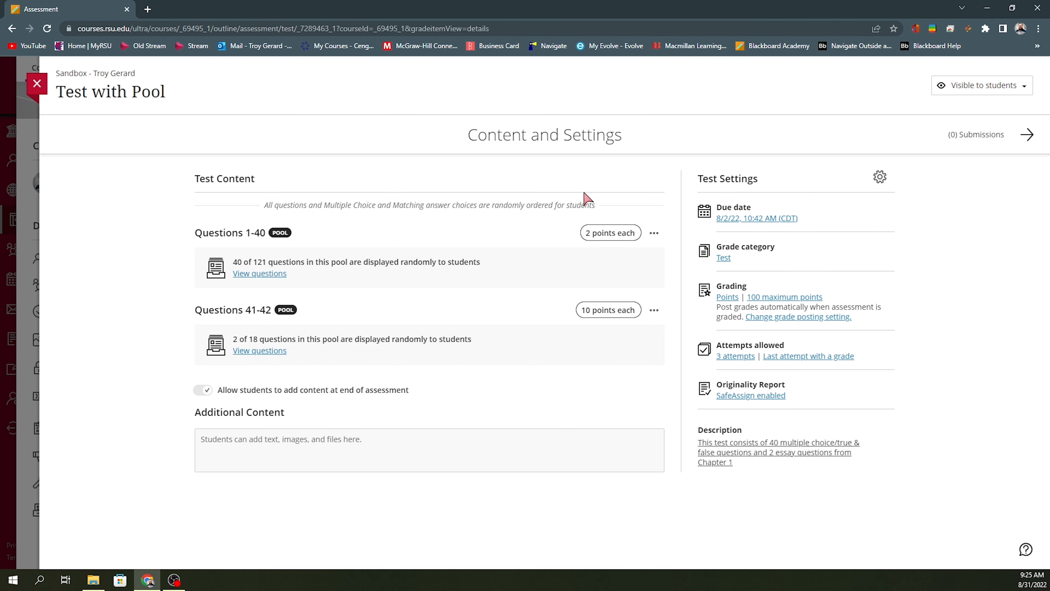
left_click(37, 84)
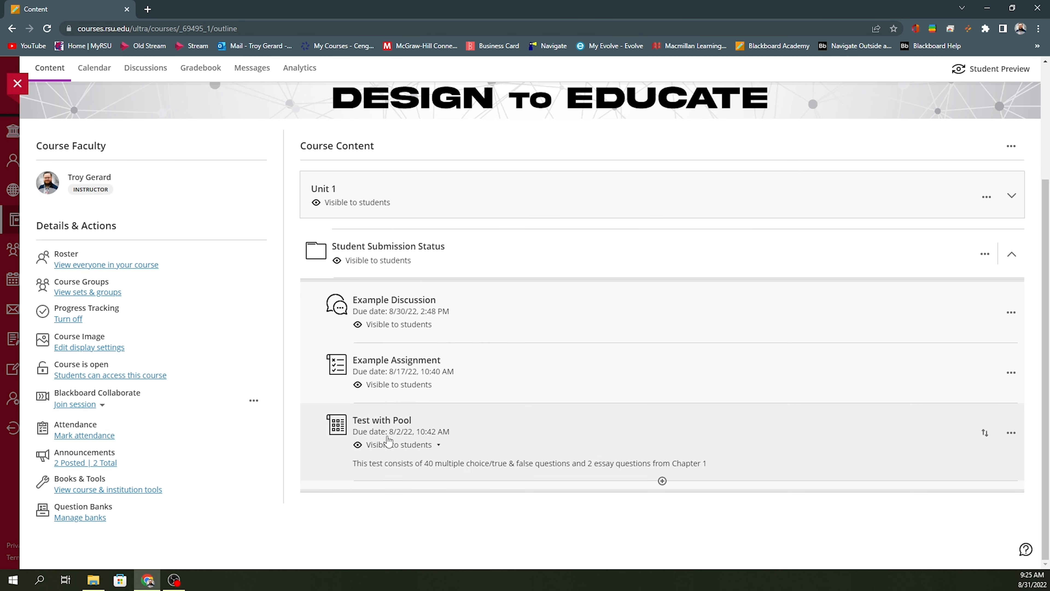
Step: Review the student statuses and grades in Example Assignment's submissions list, and close the assignment
left_click(407, 367)
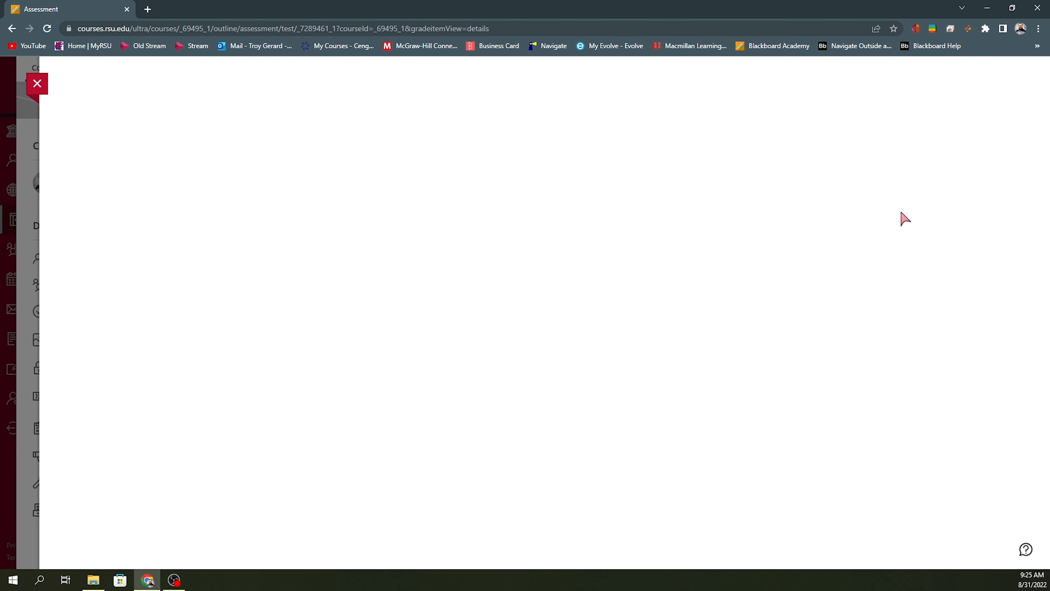
left_click(991, 138)
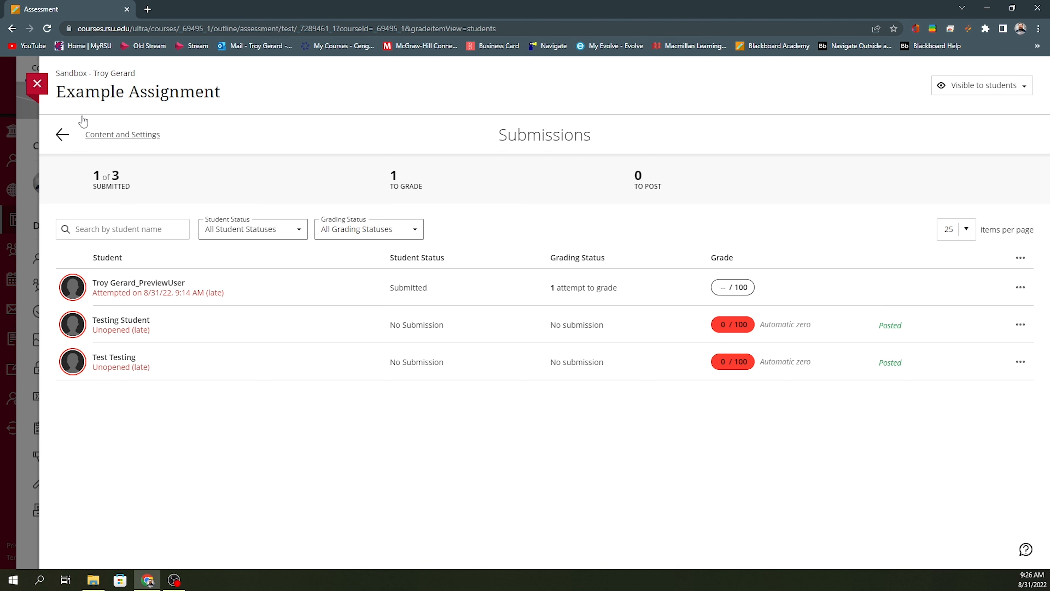
left_click(37, 83)
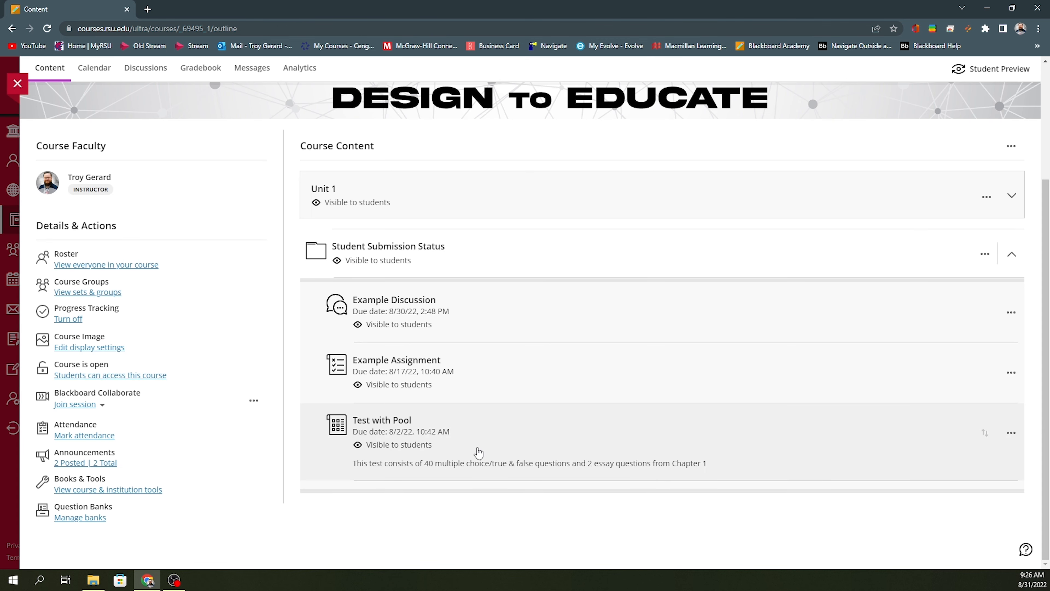
Step: Open Test with Pool's submissions list and examine the preview user's attempt status line
left_click(386, 421)
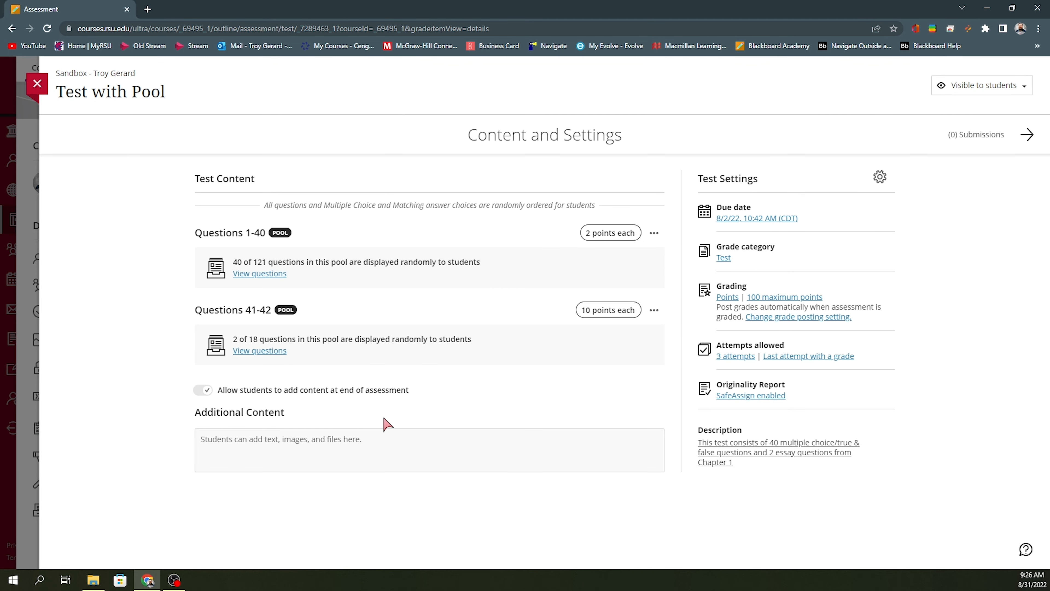
left_click(972, 139)
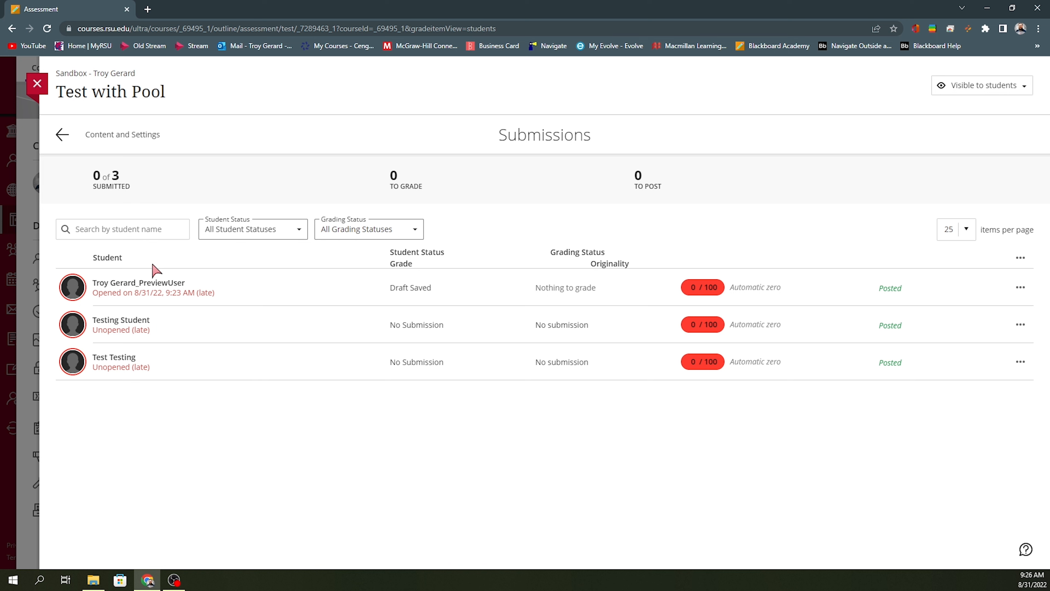
left_click_drag(100, 296, 235, 297)
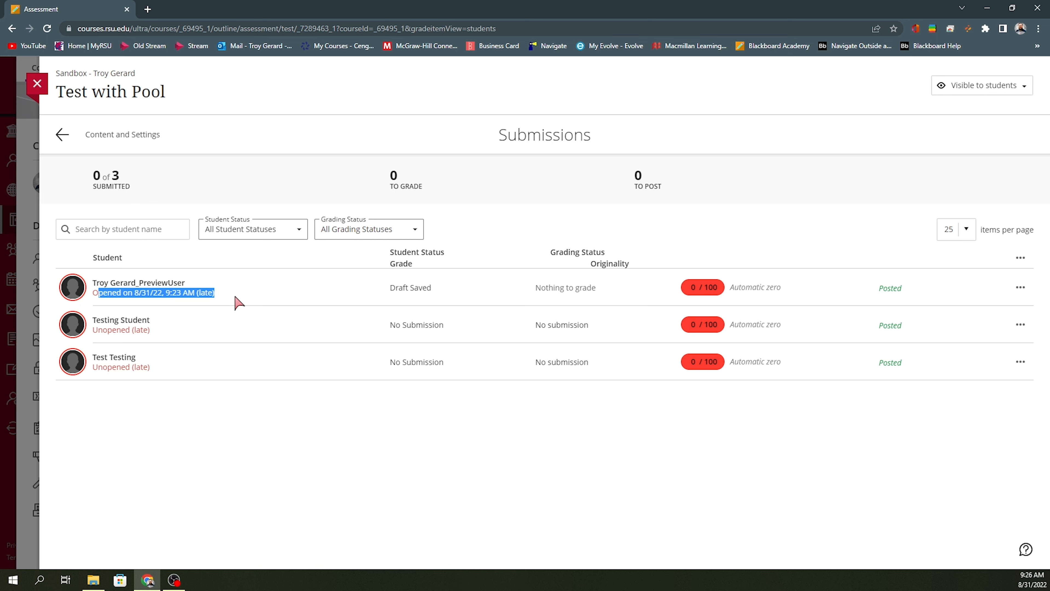